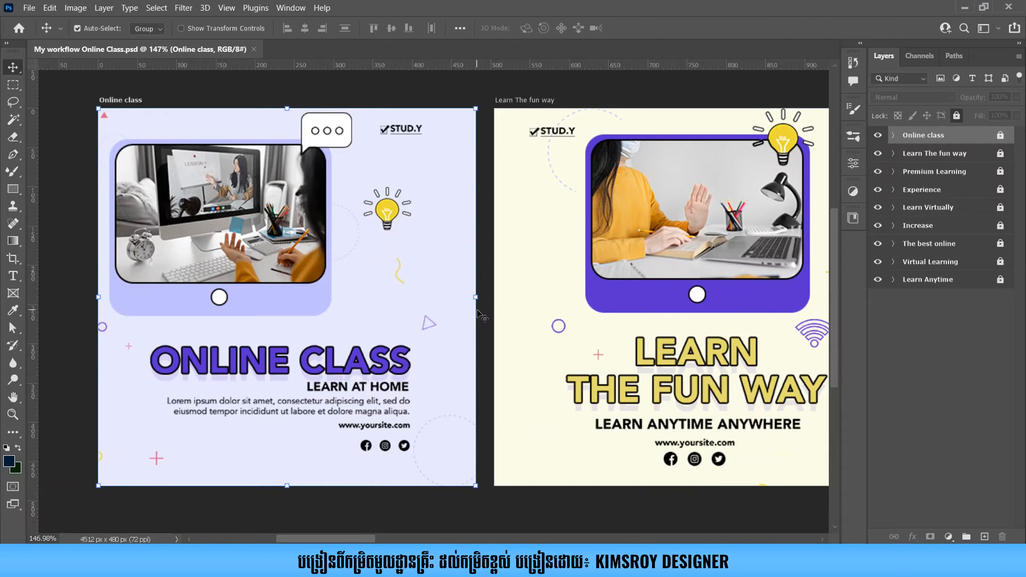
Examine the row of social media post artboards in My workflow Online Class.psd, from Online class through Increase.
{"action": "scroll", "coordinate": [504, 283], "scroll_direction": "right", "scroll_amount": 2}
{"action": "scroll", "coordinate": [505, 284], "scroll_direction": "down", "scroll_amount": 3}
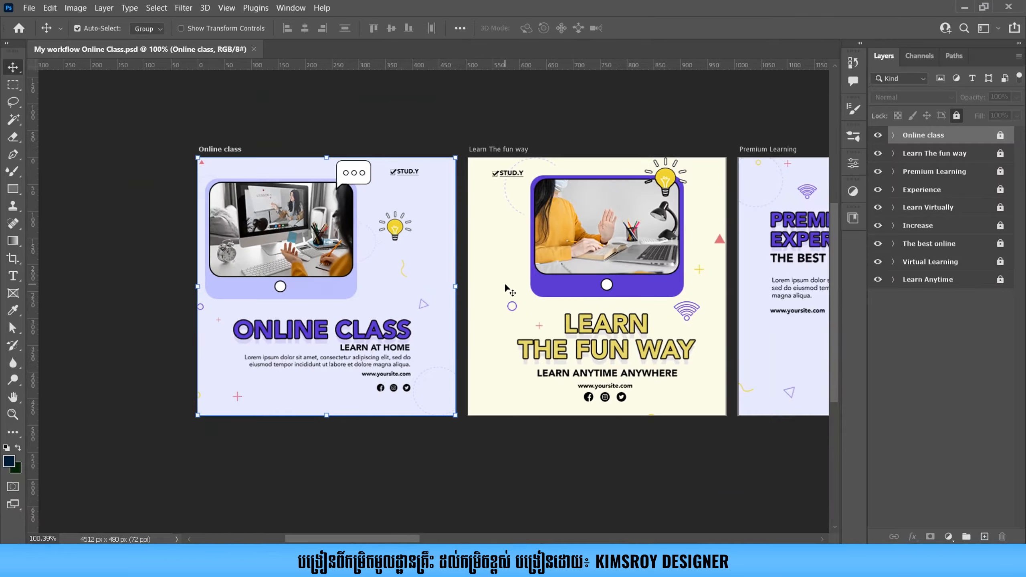
{"action": "scroll", "coordinate": [504, 282], "scroll_direction": "down", "scroll_amount": 2}
{"action": "scroll", "coordinate": [485, 275], "scroll_direction": "right", "scroll_amount": 10}
{"action": "left_click_drag", "start_coordinate": [455, 263], "coordinate": [921, 267]}
{"action": "scroll", "coordinate": [130, 260], "scroll_direction": "up", "scroll_amount": 5}
{"action": "left_click_drag", "start_coordinate": [212, 251], "coordinate": [331, 283]}
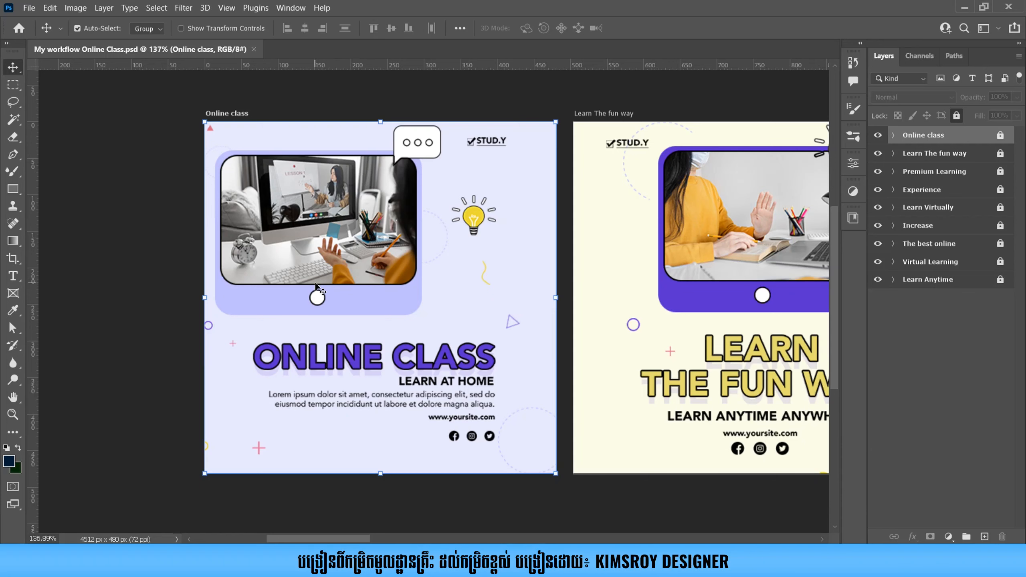
{"action": "scroll", "coordinate": [329, 280], "scroll_direction": "down", "scroll_amount": 2}
{"action": "scroll", "coordinate": [329, 280], "scroll_direction": "right", "scroll_amount": 2}
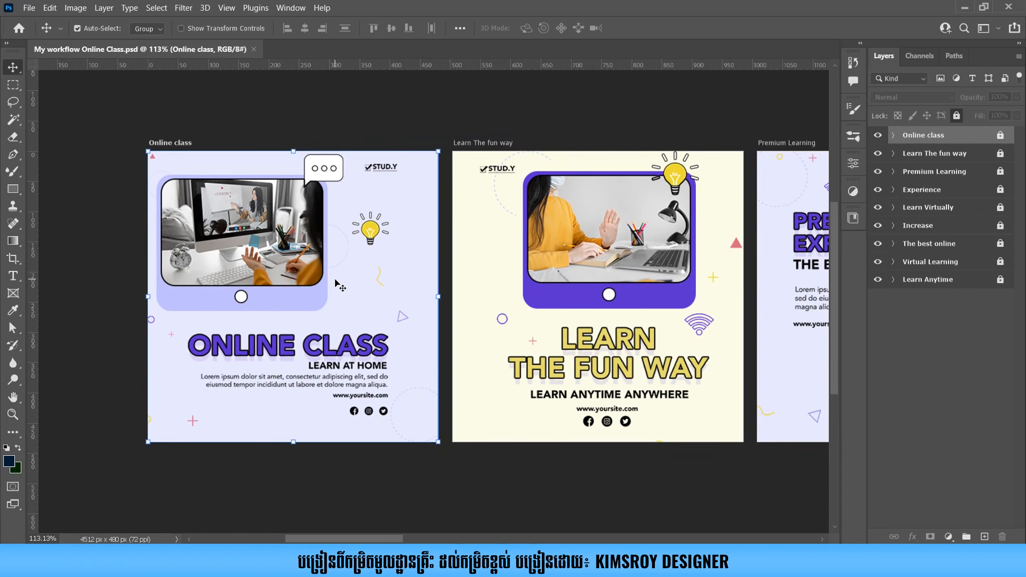
{"action": "left_click_drag", "start_coordinate": [362, 293], "coordinate": [404, 287]}
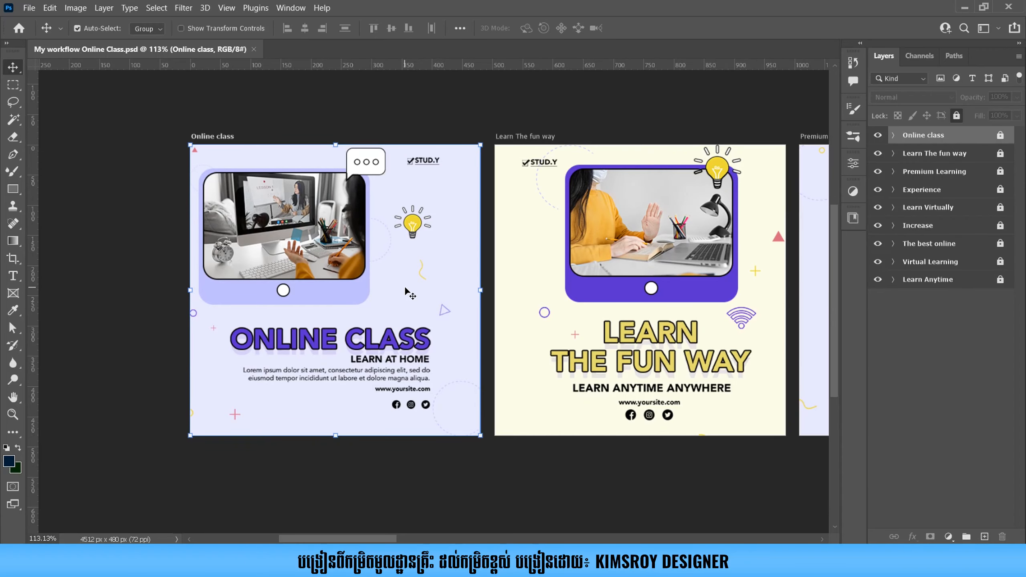
{"action": "scroll", "coordinate": [404, 285], "scroll_direction": "down", "scroll_amount": 2}
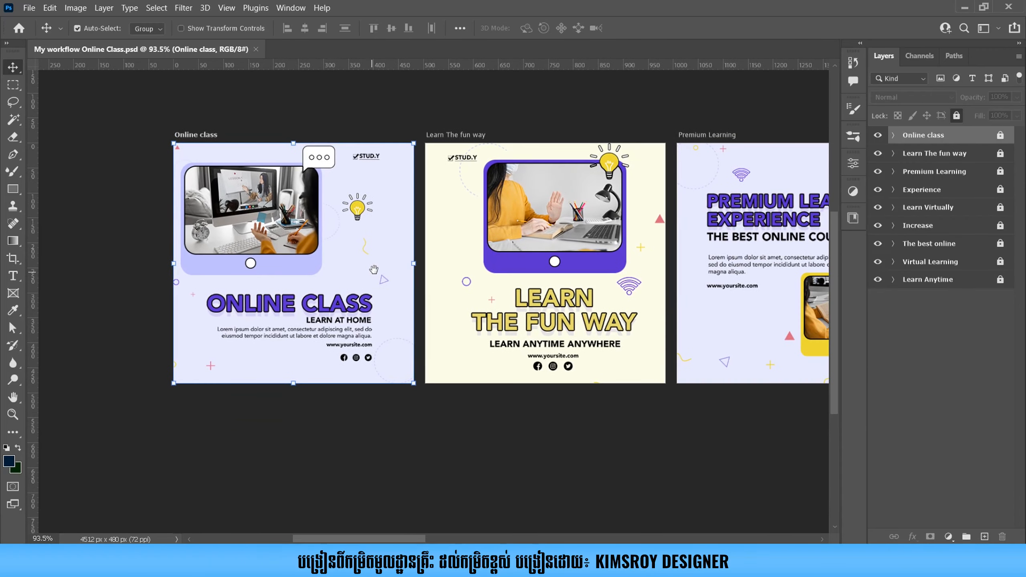
{"action": "scroll", "coordinate": [380, 276], "scroll_direction": "down", "scroll_amount": 2}
{"action": "left_click_drag", "start_coordinate": [558, 264], "coordinate": [568, 291]}
{"action": "scroll", "coordinate": [309, 257], "scroll_direction": "up", "scroll_amount": 3}
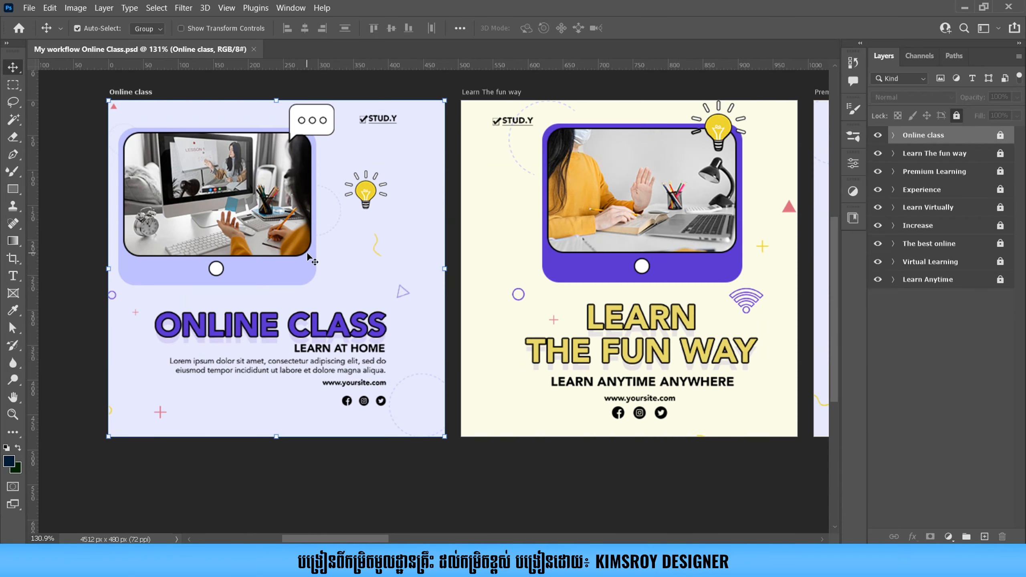
{"action": "left_click_drag", "start_coordinate": [310, 258], "coordinate": [349, 303]}
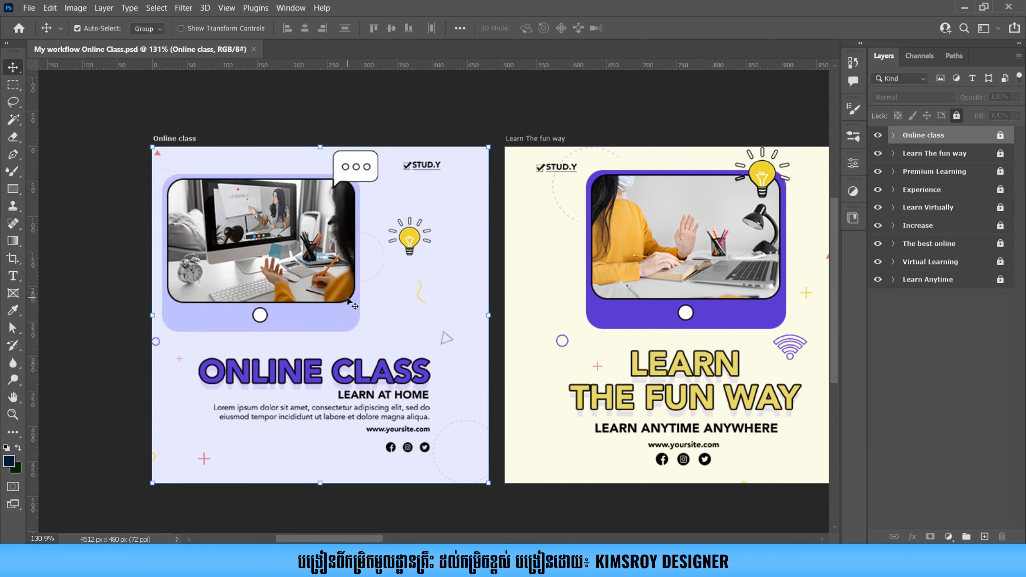
{"action": "scroll", "coordinate": [351, 303], "scroll_direction": "down", "scroll_amount": 1}
{"action": "left_click_drag", "start_coordinate": [418, 323], "coordinate": [362, 291]}
{"action": "scroll", "coordinate": [344, 279], "scroll_direction": "down", "scroll_amount": 1}
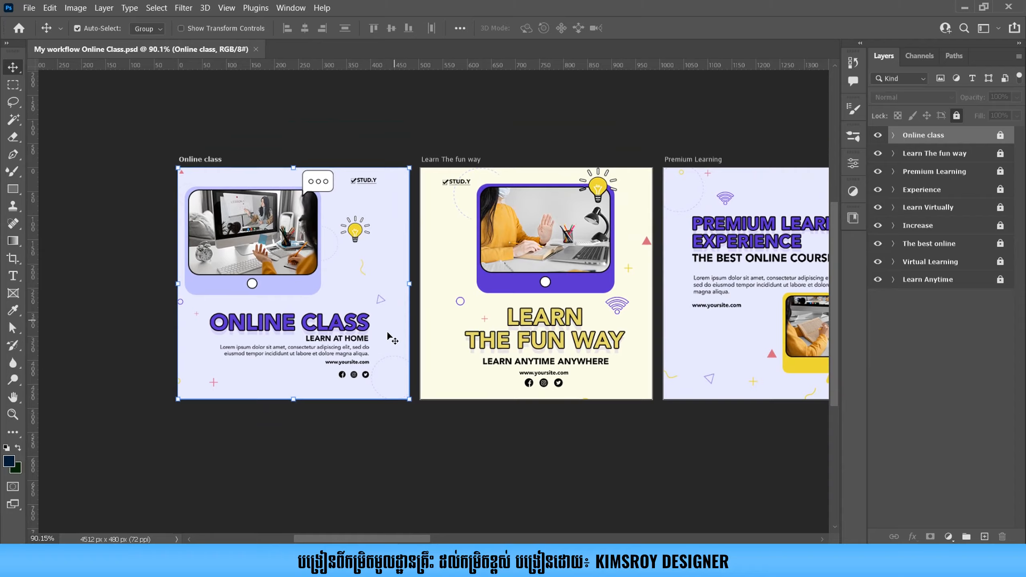
{"action": "left_click_drag", "start_coordinate": [326, 317], "coordinate": [321, 293]}
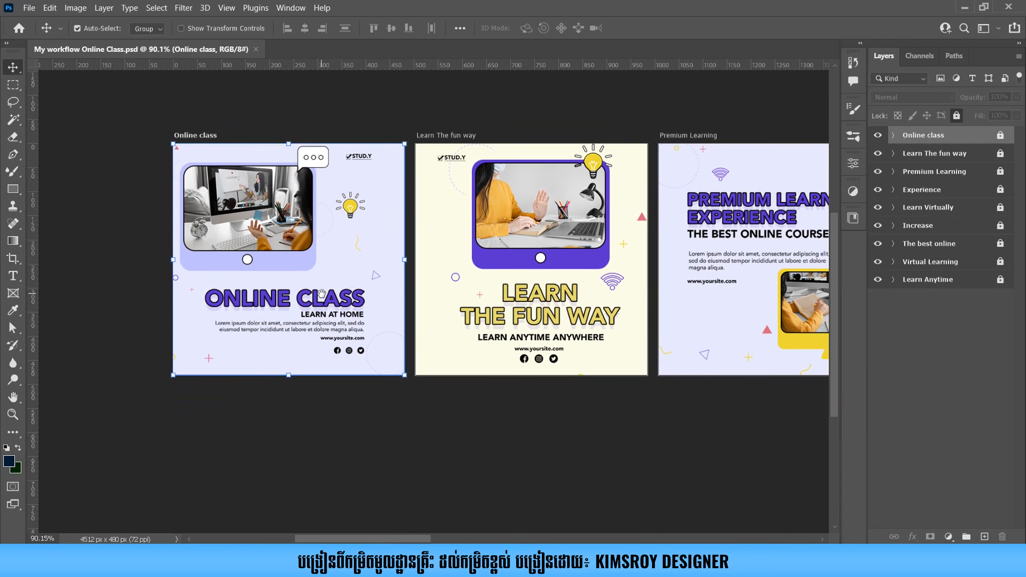
{"action": "left_click_drag", "start_coordinate": [451, 298], "coordinate": [327, 315]}
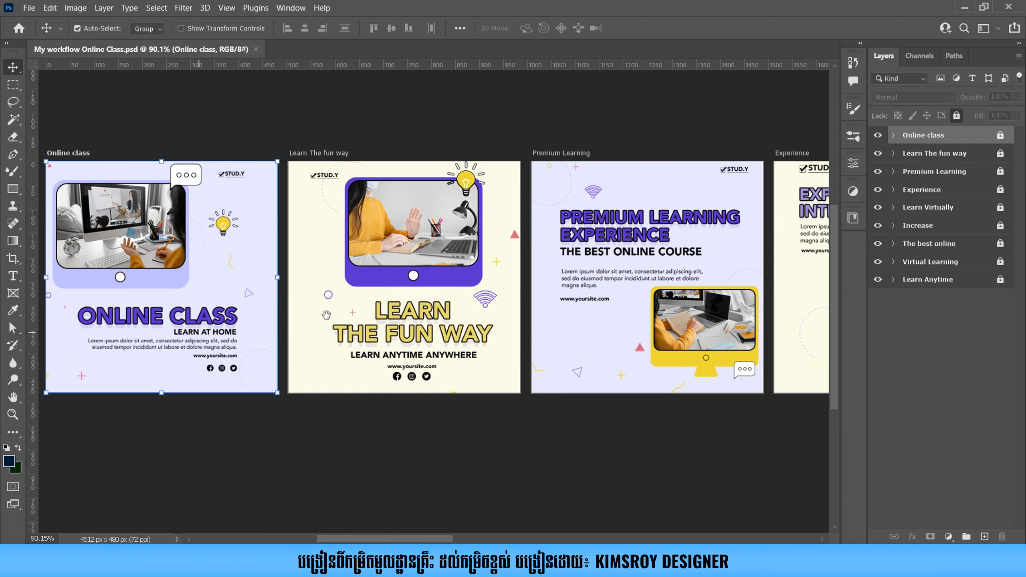
{"action": "scroll", "coordinate": [446, 303], "scroll_direction": "down", "scroll_amount": 3}
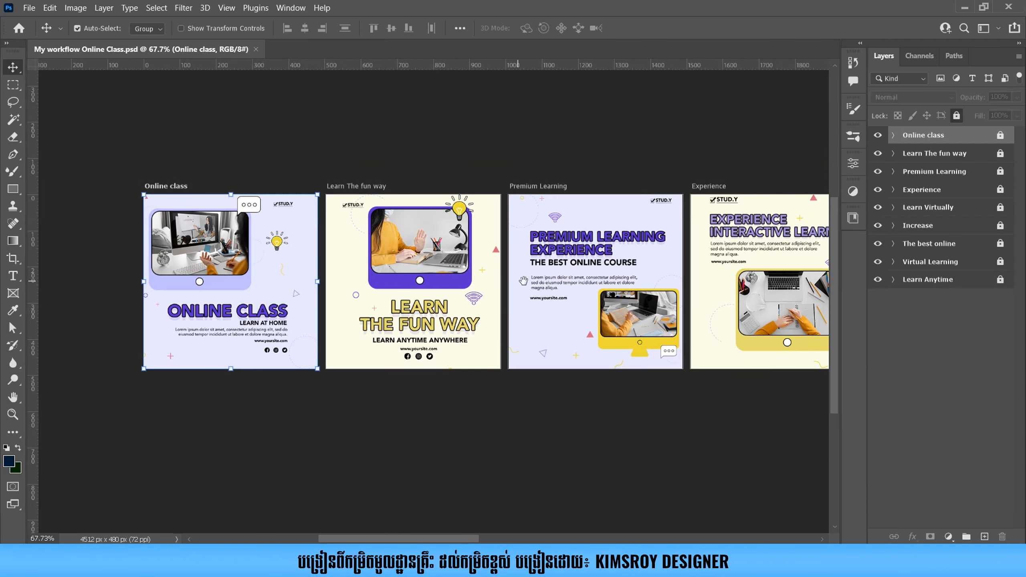
{"action": "left_click_drag", "start_coordinate": [523, 280], "coordinate": [383, 282]}
{"action": "left_click_drag", "start_coordinate": [686, 269], "coordinate": [472, 268]}
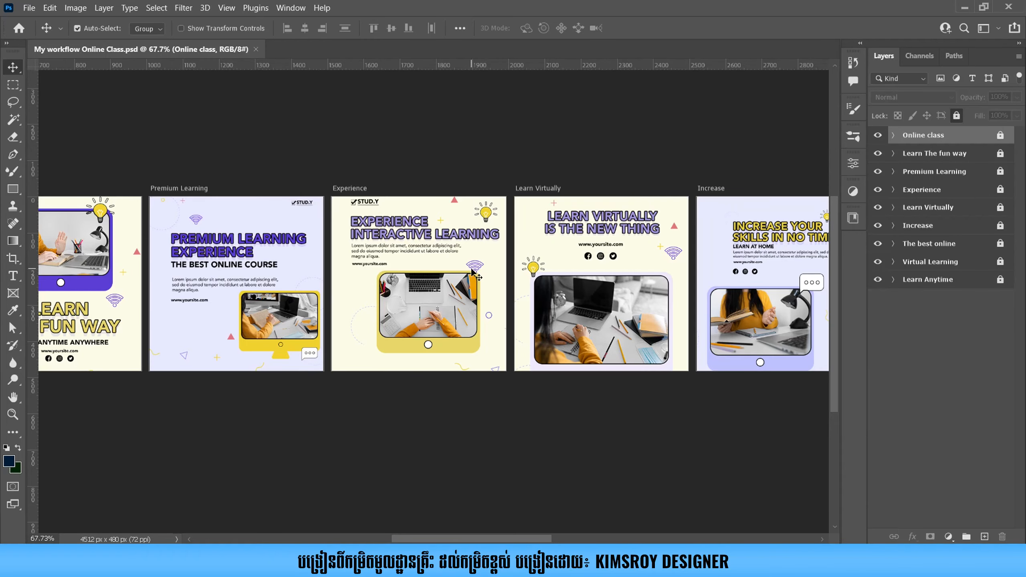
{"action": "left_click_drag", "start_coordinate": [253, 280], "coordinate": [664, 323]}
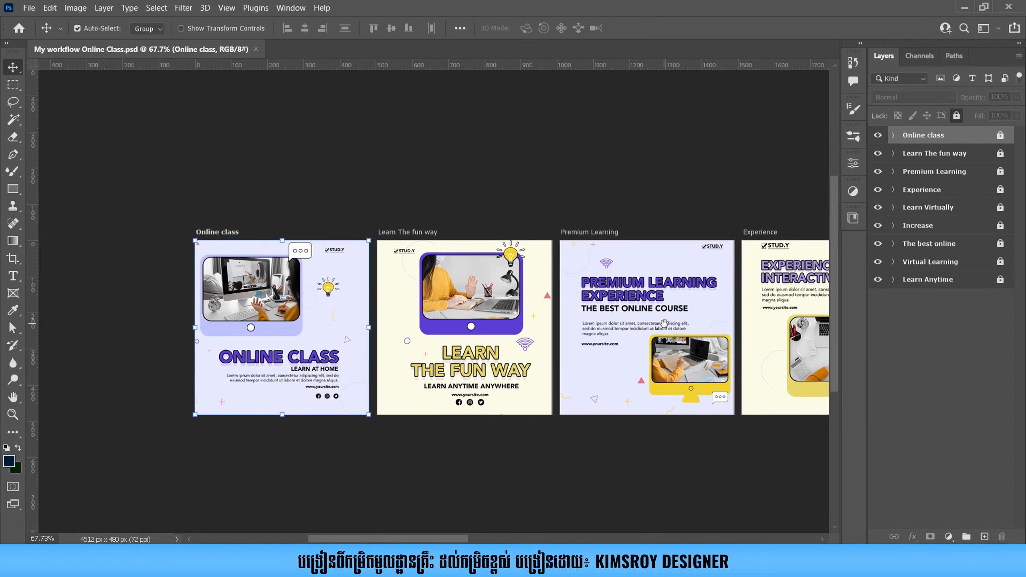
{"action": "left_click_drag", "start_coordinate": [494, 348], "coordinate": [519, 314]}
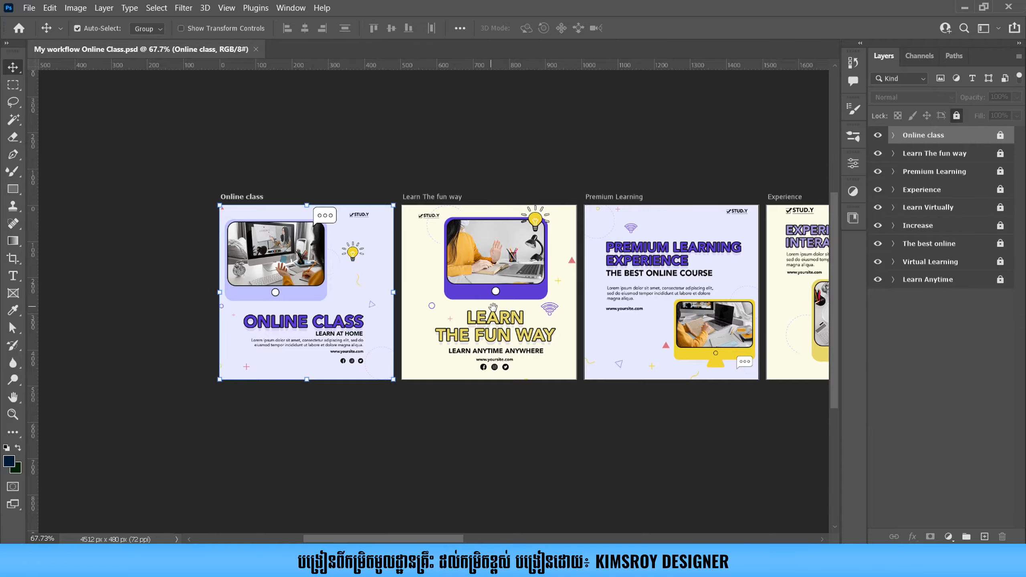
{"action": "left_click_drag", "start_coordinate": [478, 309], "coordinate": [438, 292]}
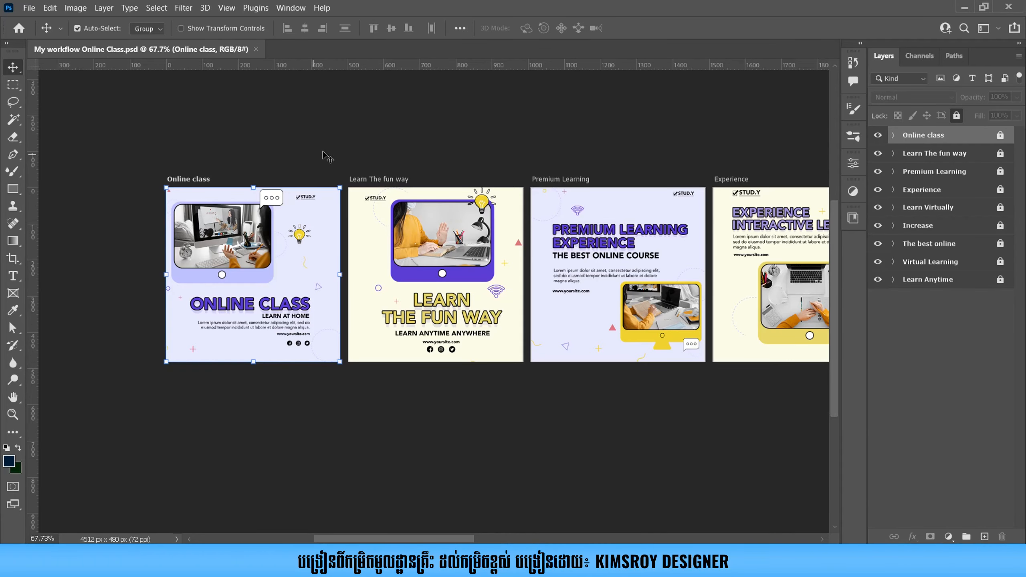
Create a new 1000 x 1000 pixel RGB document at 72 pixels per inch with artboards enabled.
{"action": "left_click", "coordinate": [30, 8]}
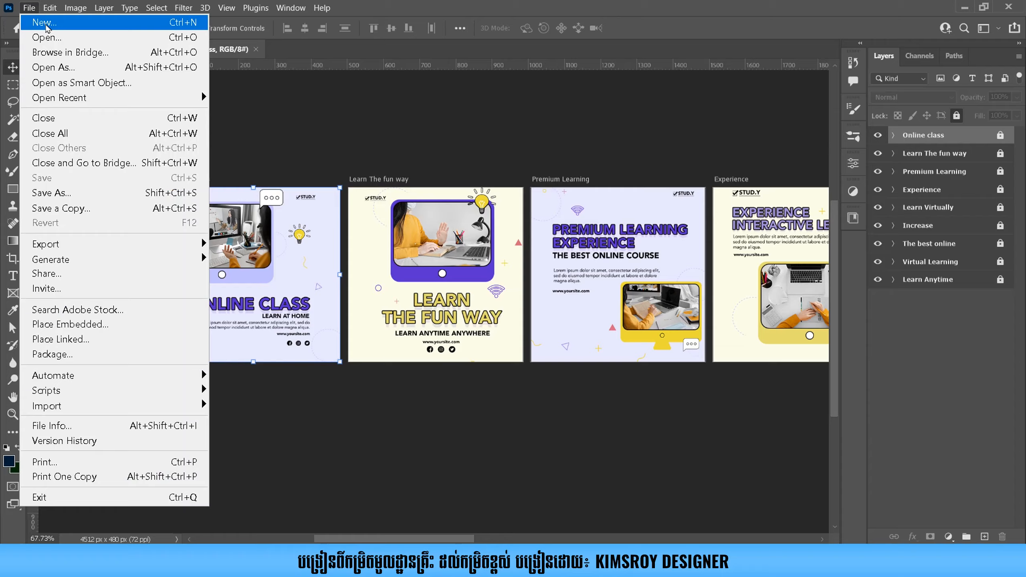
{"action": "left_click", "coordinate": [45, 23]}
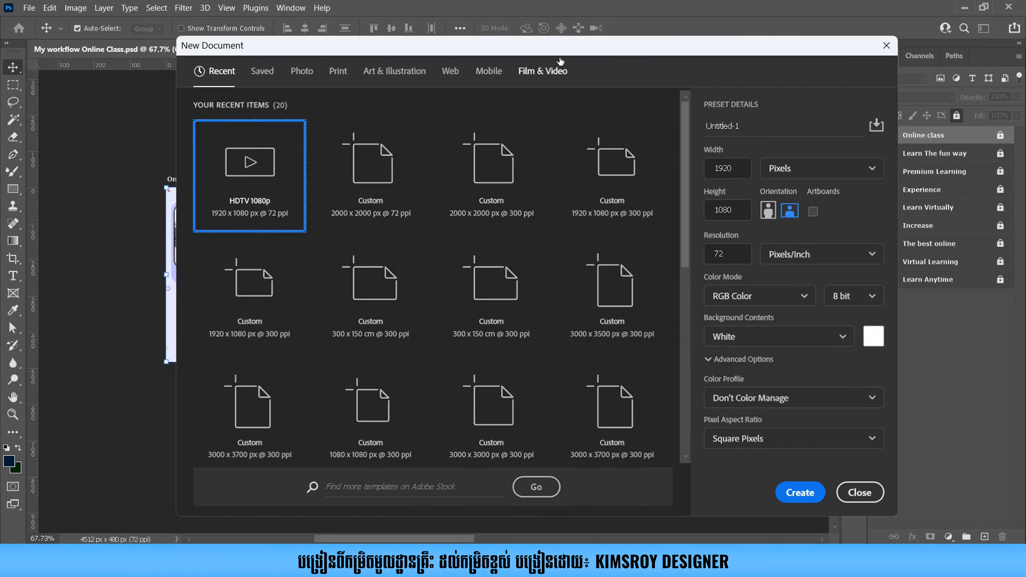
{"action": "left_click_drag", "start_coordinate": [544, 52], "coordinate": [477, 52]}
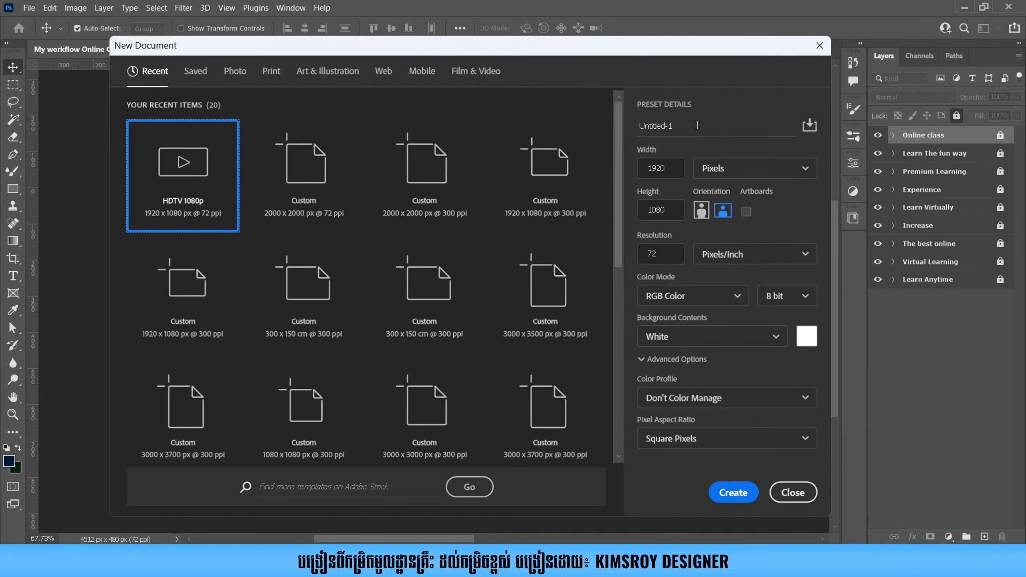
{"action": "left_click", "coordinate": [667, 172]}
{"action": "type", "text": "1000"}
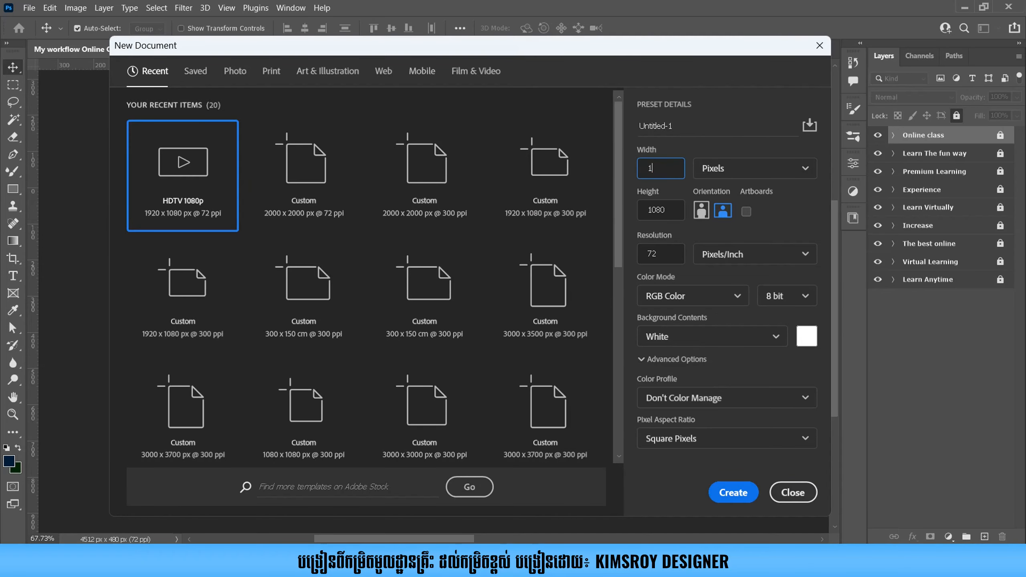
{"action": "left_click", "coordinate": [674, 211]}
{"action": "type", "text": "1000"}
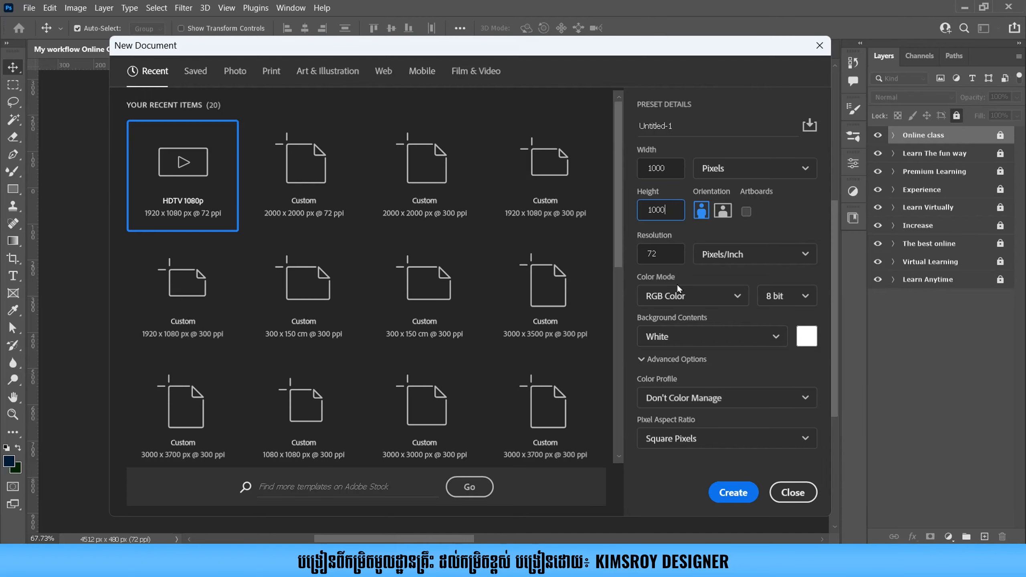
{"action": "left_click", "coordinate": [659, 252]}
{"action": "left_click", "coordinate": [689, 252]}
{"action": "left_click", "coordinate": [732, 498]}
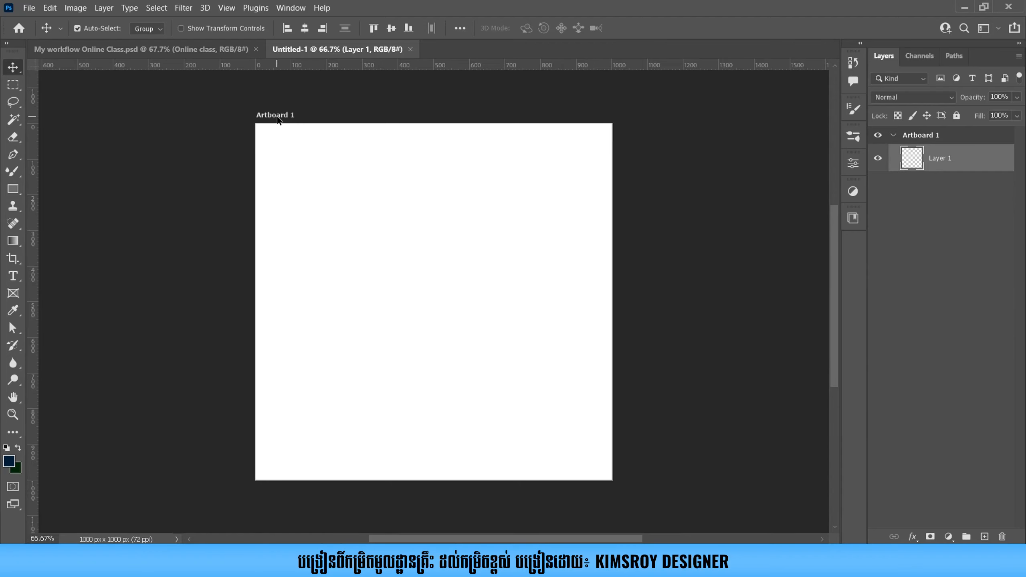
Rename the artboard as 001.
{"action": "double_click", "coordinate": [920, 136]}
{"action": "type", "text": "001"}
{"action": "key", "text": "Return"}
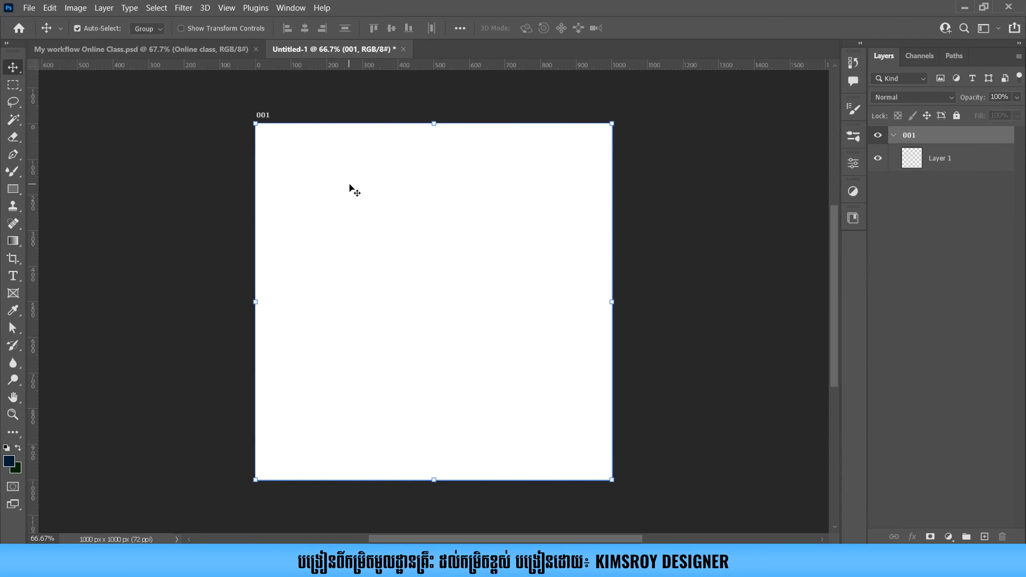
Add a second 1000 x 1000 px artboard directly to the right of artboard 001 with the Artboard tool.
{"action": "scroll", "coordinate": [350, 188], "scroll_direction": "down", "scroll_amount": 1}
{"action": "left_click_drag", "start_coordinate": [408, 204], "coordinate": [310, 203]}
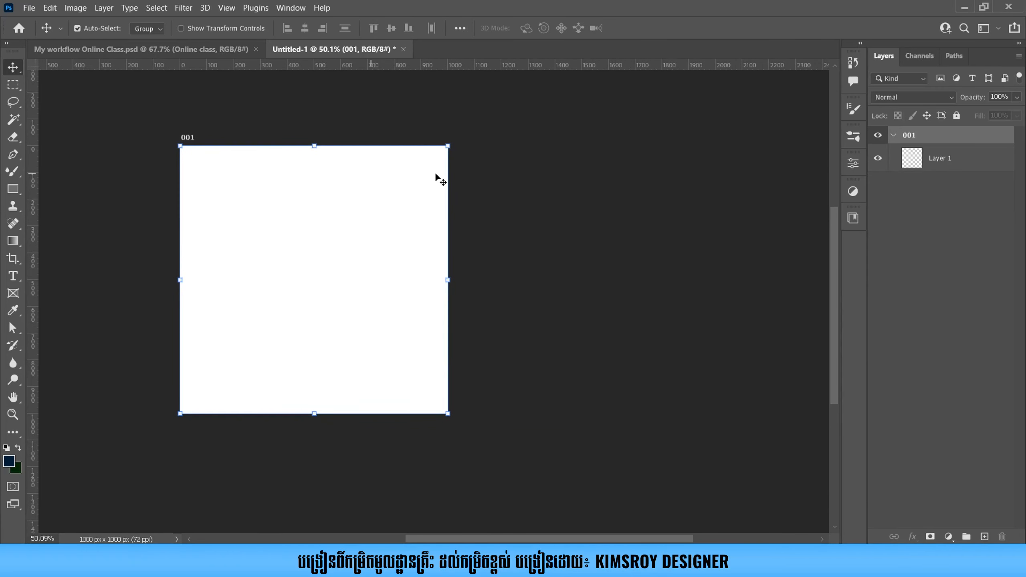
{"action": "key", "text": "shift+v"}
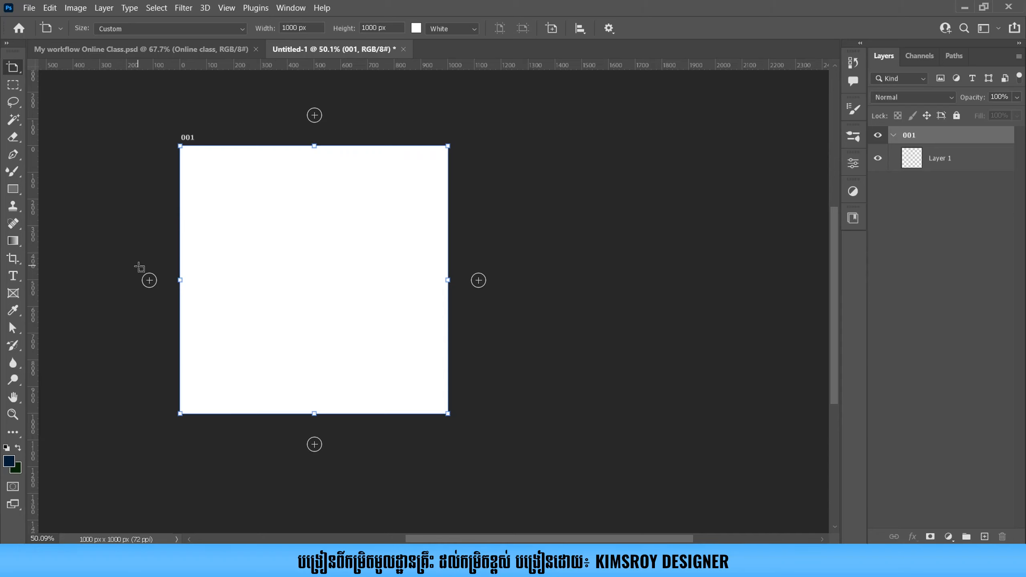
{"action": "scroll", "coordinate": [399, 323], "scroll_direction": "down", "scroll_amount": 1}
{"action": "left_click_drag", "start_coordinate": [417, 312], "coordinate": [345, 308]}
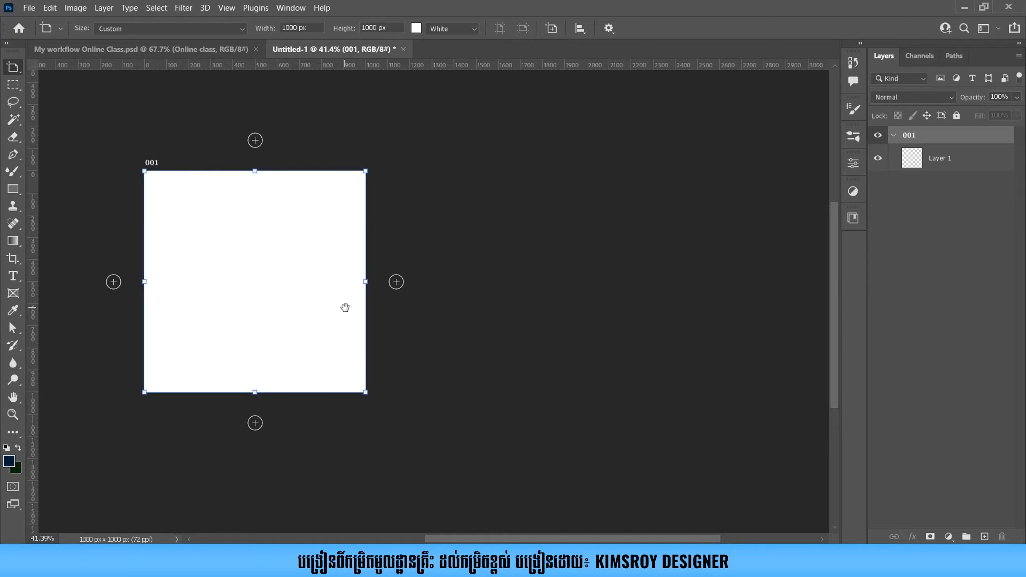
{"action": "left_click", "coordinate": [396, 281]}
{"action": "left_click_drag", "start_coordinate": [259, 304], "coordinate": [406, 332]}
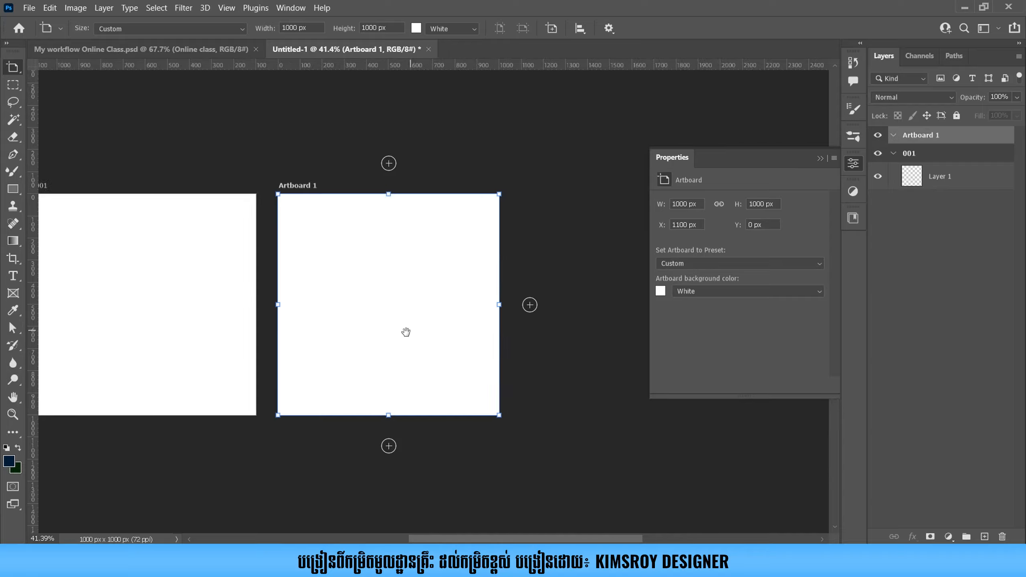
Add an extra artboard above Artboard 1 and delete it again.
{"action": "left_click", "coordinate": [399, 166]}
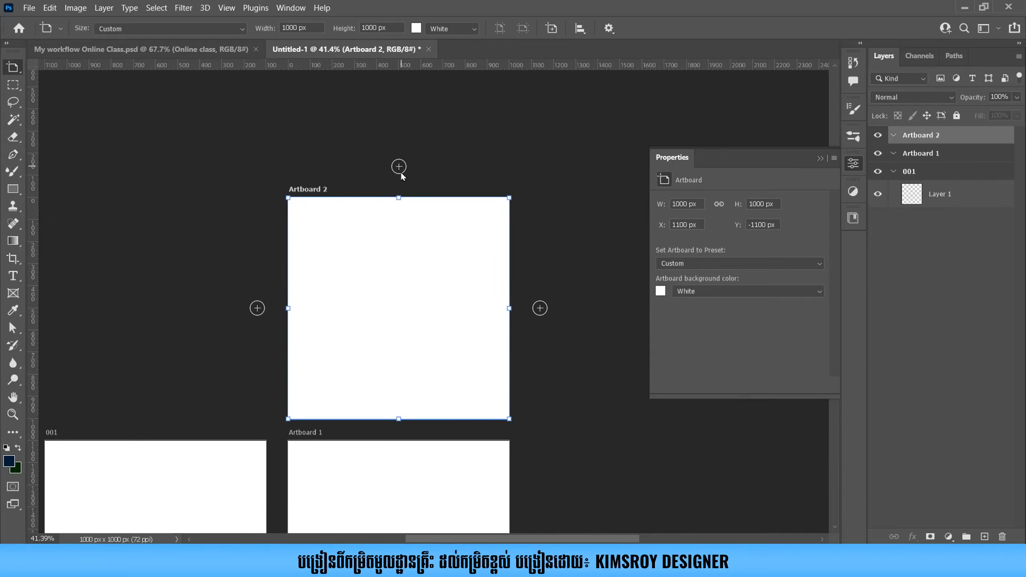
{"action": "scroll", "coordinate": [394, 289], "scroll_direction": "down", "scroll_amount": 2}
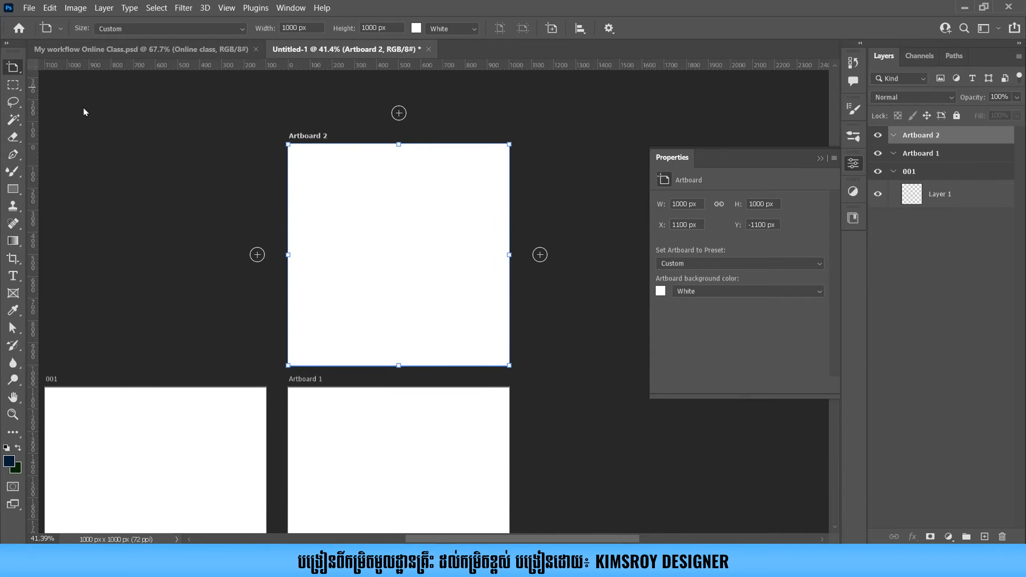
{"action": "left_click_drag", "start_coordinate": [13, 67], "coordinate": [51, 68]}
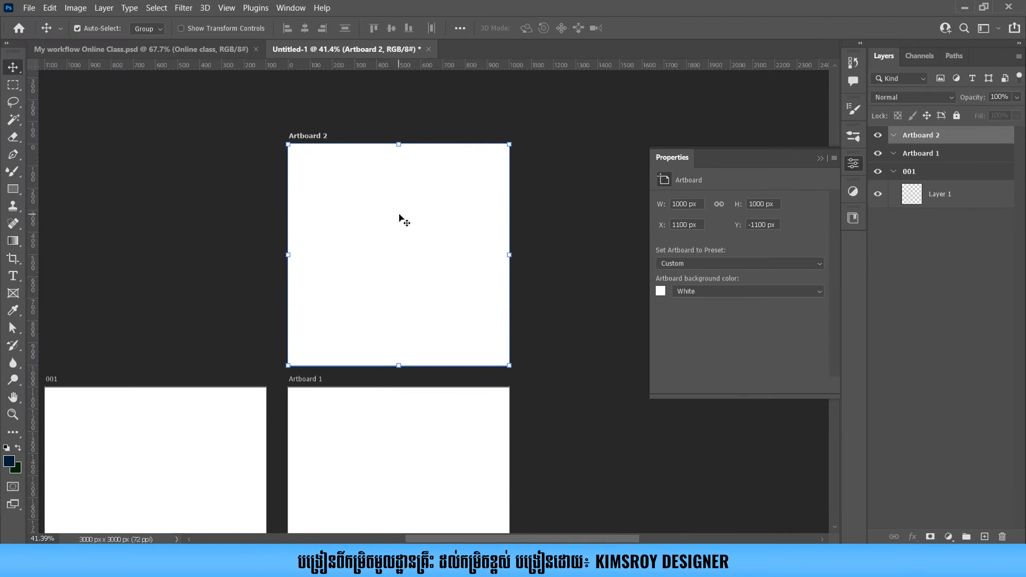
{"action": "key", "text": "Delete"}
Add three more 1000 x 1000 px artboards in a row to the right of Artboard 1.
{"action": "scroll", "coordinate": [423, 285], "scroll_direction": "down", "scroll_amount": 2}
{"action": "scroll", "coordinate": [404, 285], "scroll_direction": "down", "scroll_amount": 3}
{"action": "scroll", "coordinate": [390, 284], "scroll_direction": "down", "scroll_amount": 1}
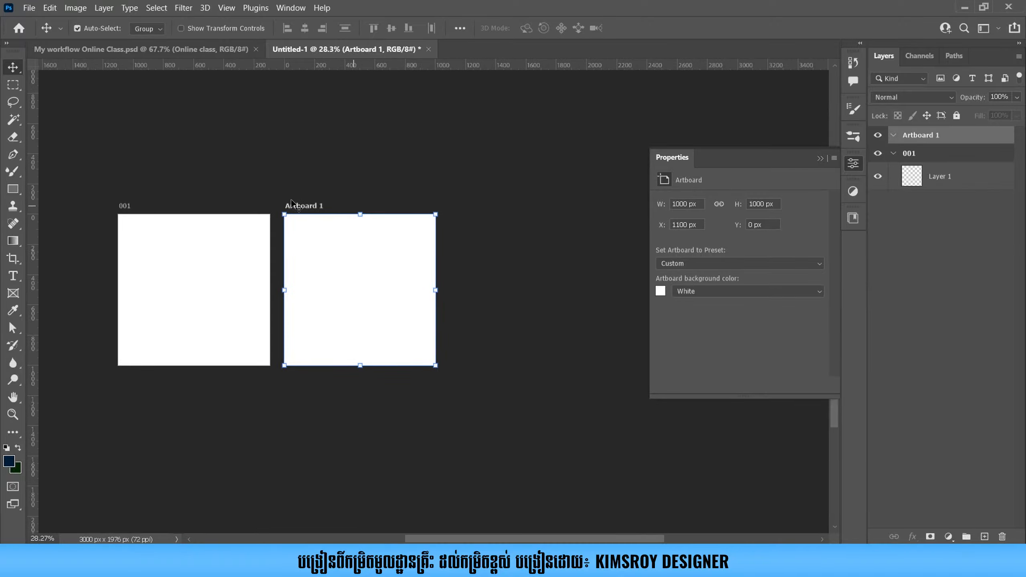
{"action": "key", "text": "shift+v"}
{"action": "left_click", "coordinate": [467, 290]}
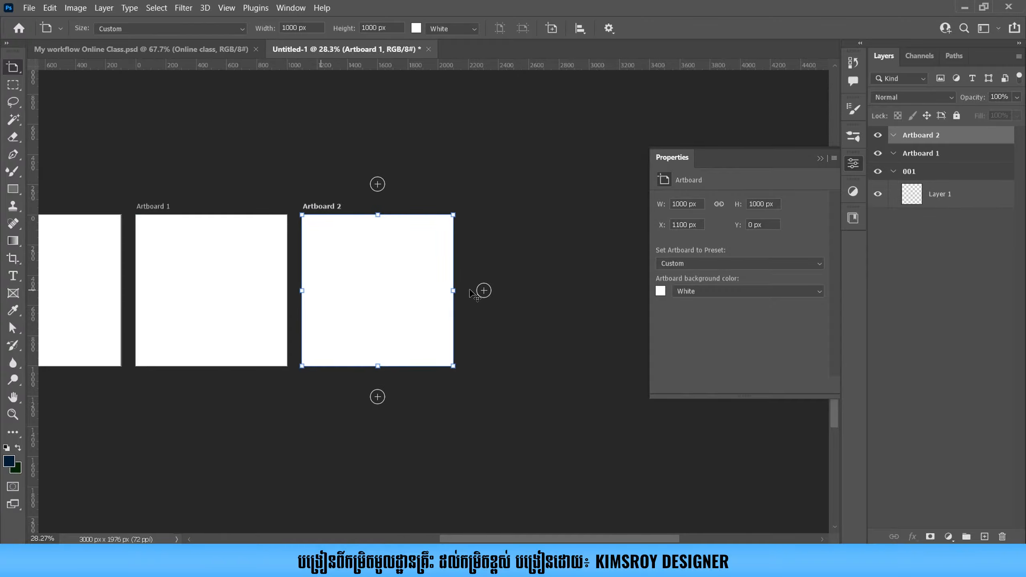
{"action": "left_click", "coordinate": [467, 290]}
{"action": "left_click", "coordinate": [467, 291]}
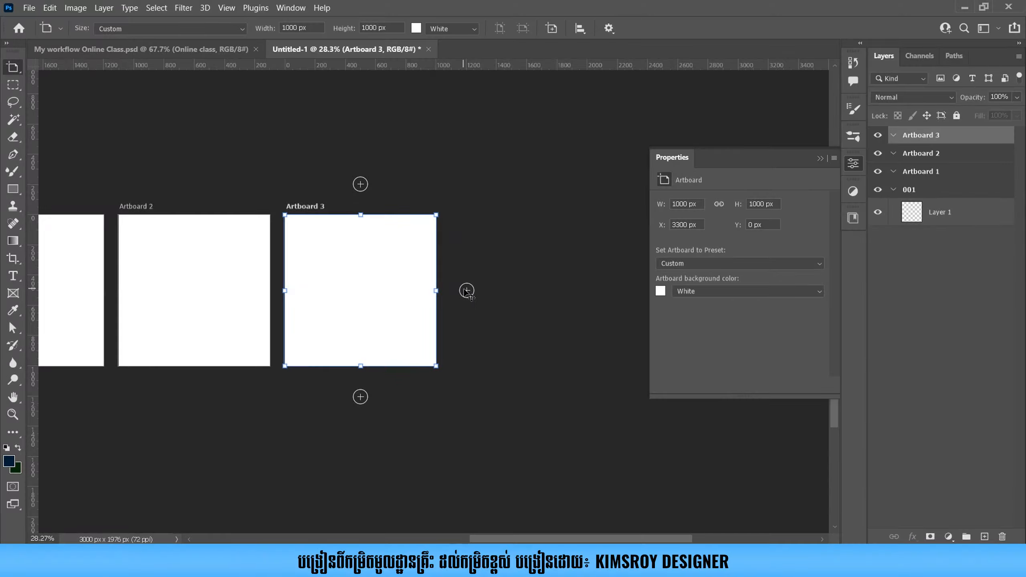
{"action": "left_click_drag", "start_coordinate": [358, 303], "coordinate": [603, 303]}
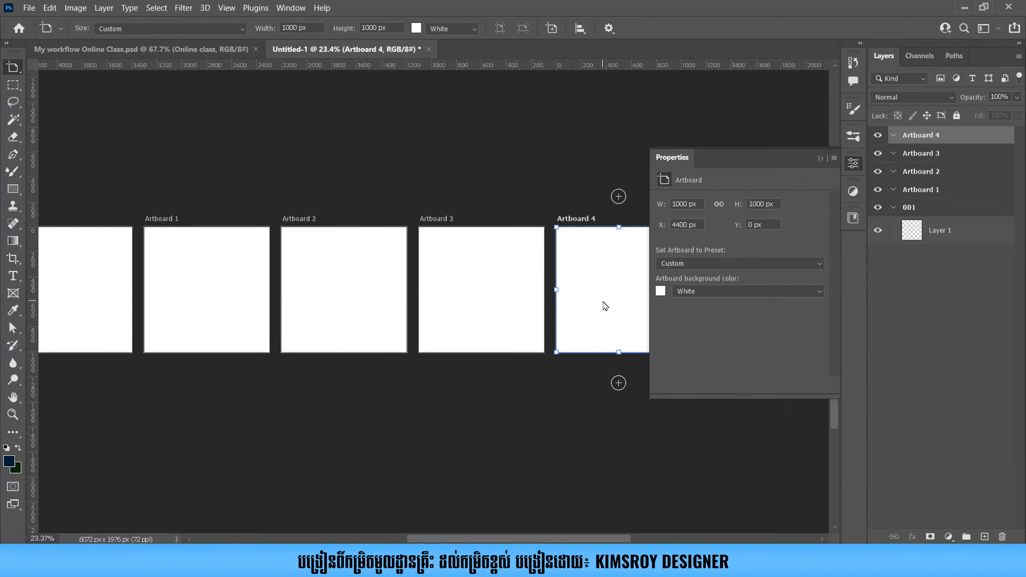
Review the size presets available for Artboard 4 without changing its size.
{"action": "left_click", "coordinate": [821, 158]}
{"action": "left_click_drag", "start_coordinate": [311, 245], "coordinate": [364, 241]}
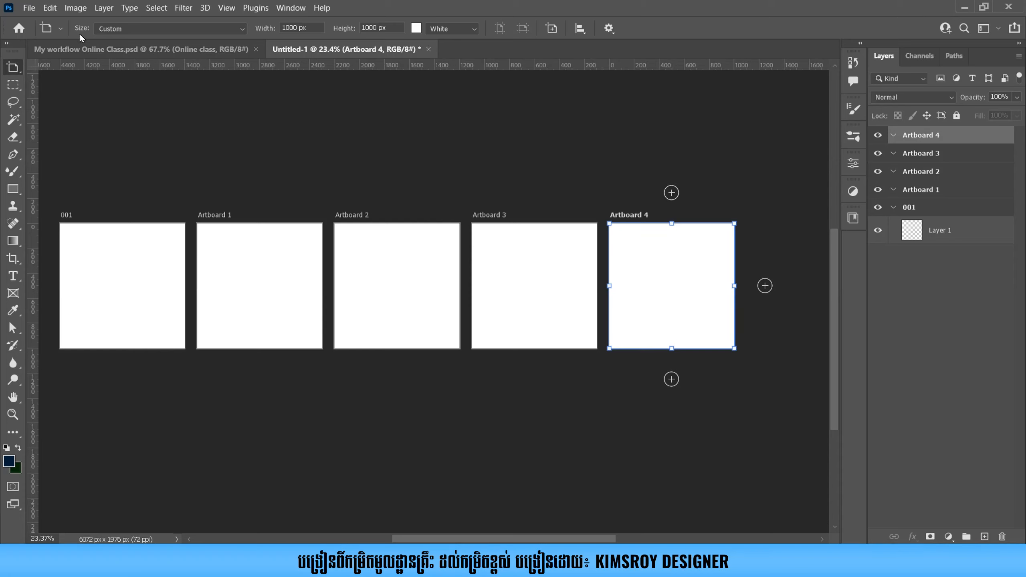
{"action": "left_click", "coordinate": [235, 29]}
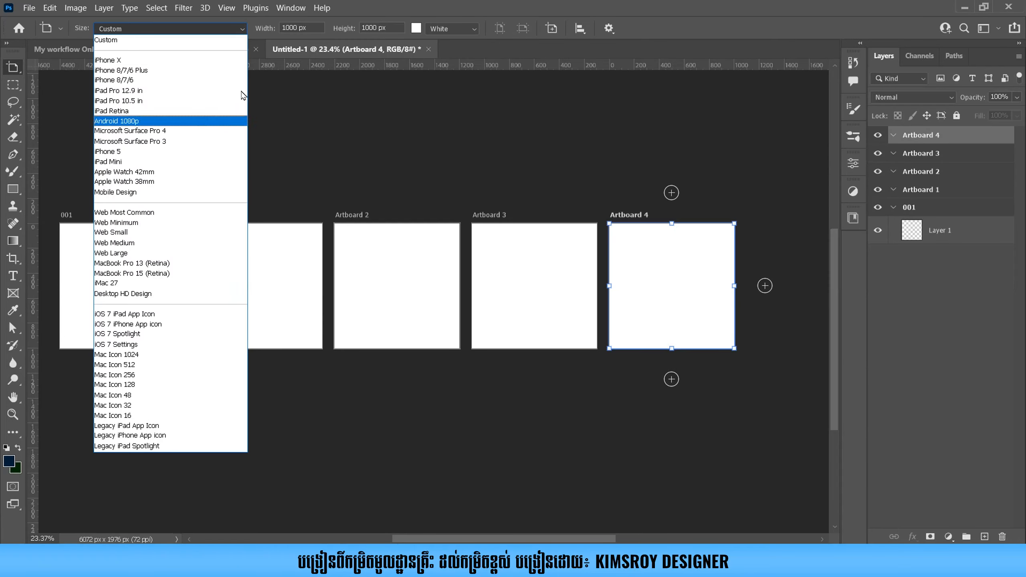
{"action": "left_click", "coordinate": [381, 3]}
{"action": "key", "text": "space"}
{"action": "left_click_drag", "start_coordinate": [609, 260], "coordinate": [463, 266]}
{"action": "key", "text": "ctrl+z"}
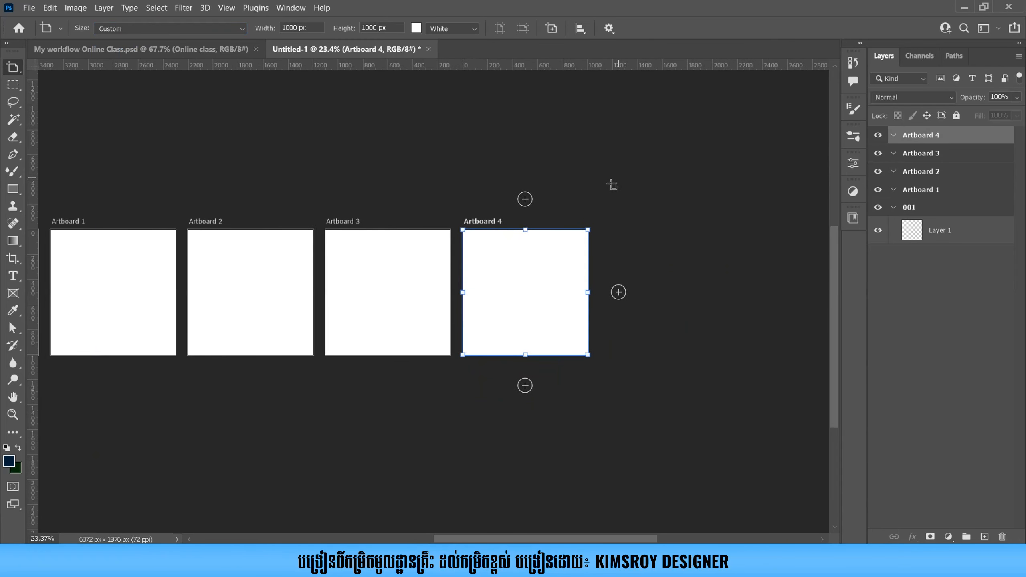
{"action": "key", "text": "space"}
{"action": "left_click_drag", "start_coordinate": [422, 182], "coordinate": [378, 188]}
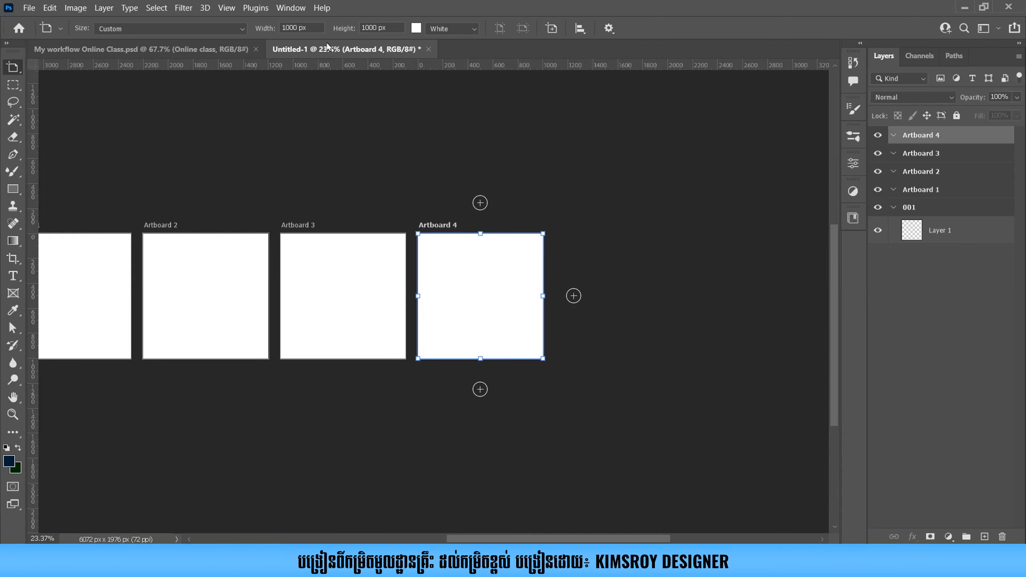
Set Artboard 4's background to a custom red with hex value ff0000.
{"action": "left_click", "coordinate": [319, 28]}
{"action": "left_click", "coordinate": [462, 29]}
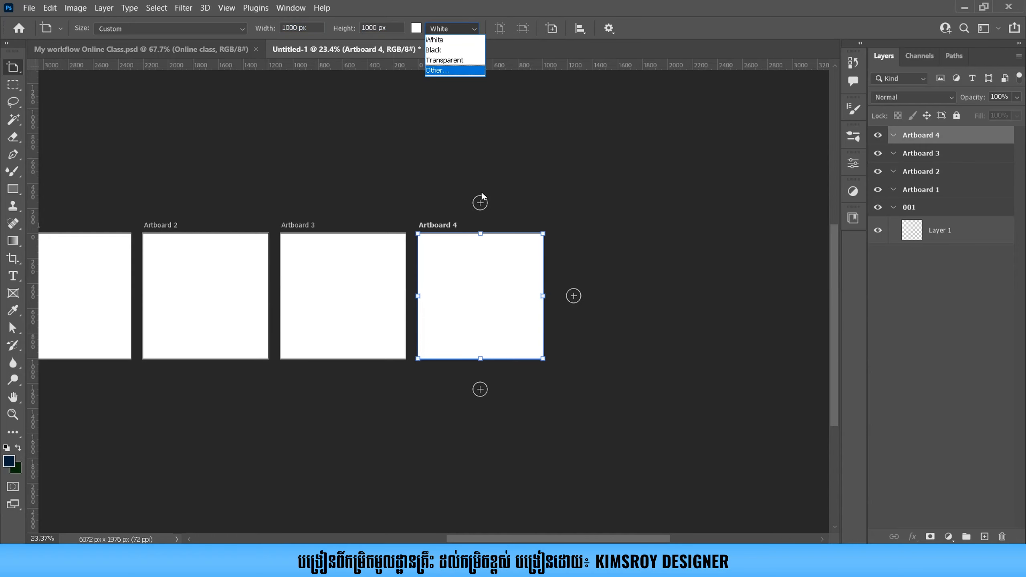
{"action": "left_click", "coordinate": [477, 293]}
{"action": "left_click", "coordinate": [452, 29]}
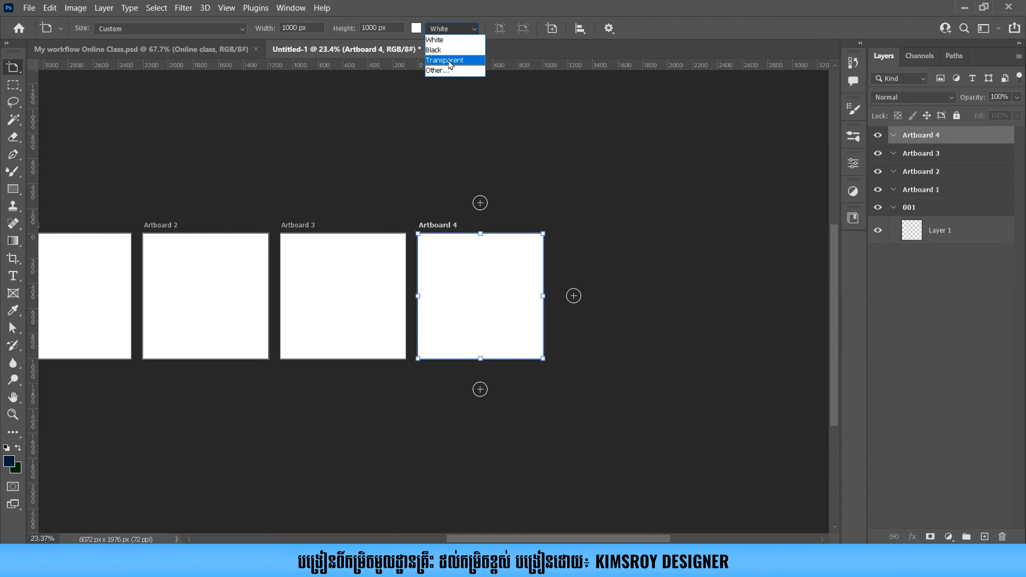
{"action": "left_click", "coordinate": [449, 69]}
{"action": "type", "text": "ff0000"}
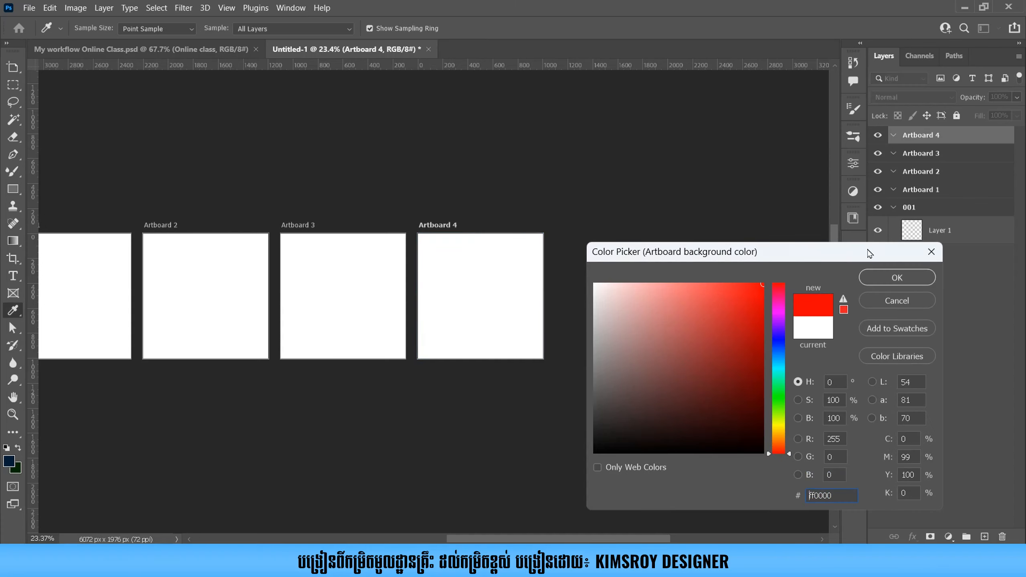
{"action": "left_click", "coordinate": [898, 284]}
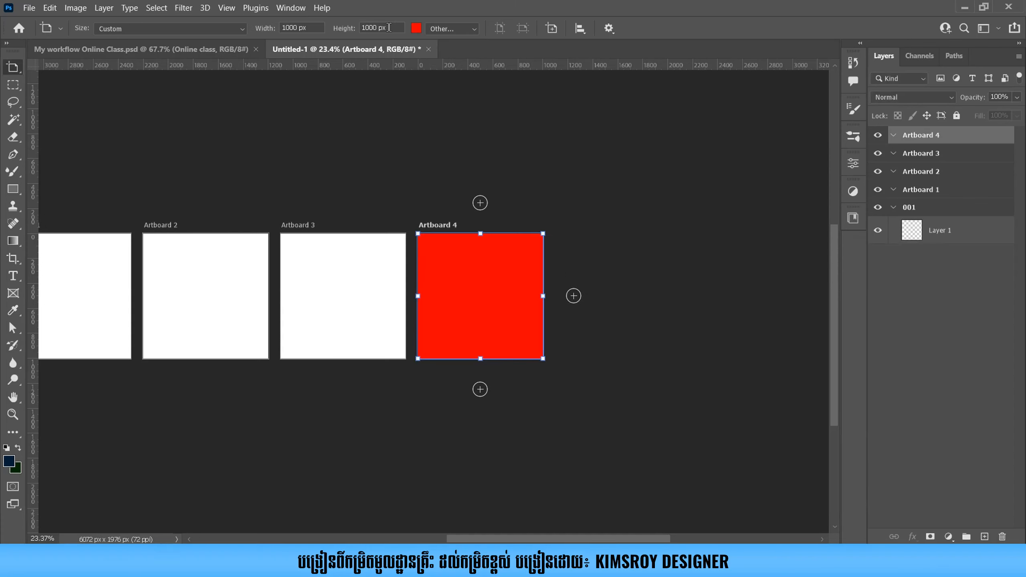
Try a transparent background and a black background on Artboard 4.
{"action": "left_click", "coordinate": [464, 29]}
{"action": "left_click", "coordinate": [446, 61]}
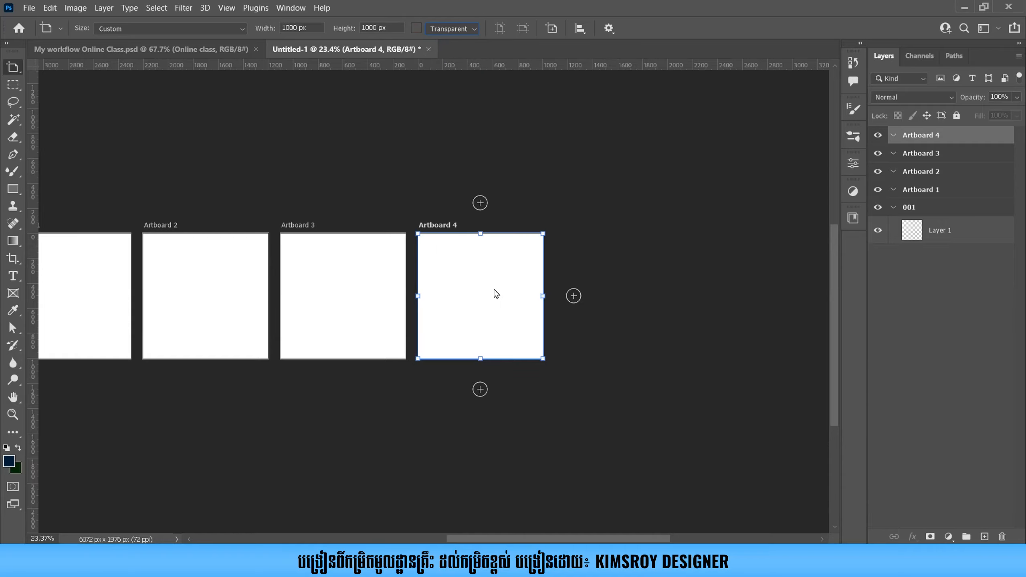
{"action": "left_click", "coordinate": [452, 29]}
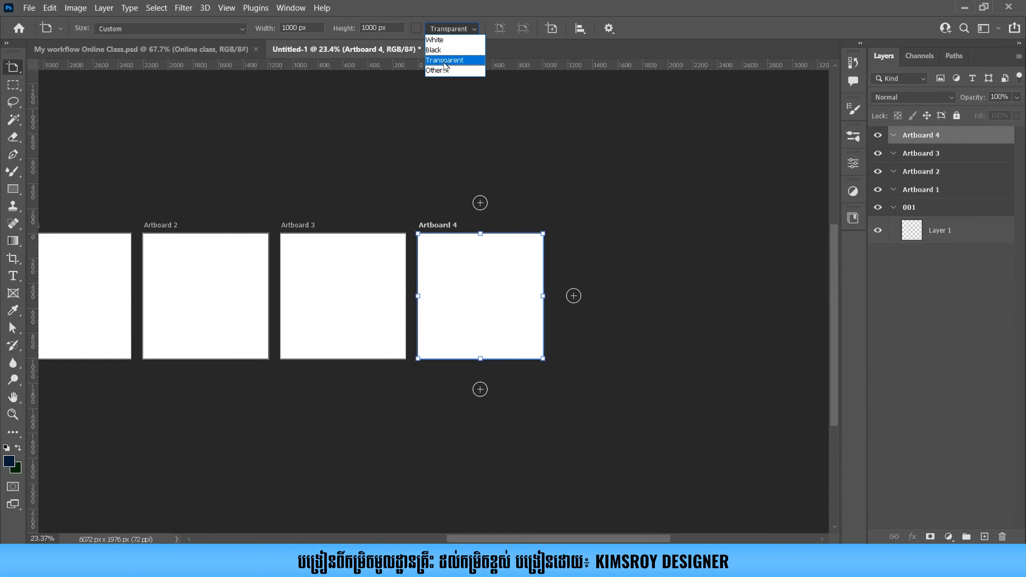
{"action": "left_click", "coordinate": [447, 50]}
Pick a fully saturated bright red as Artboard 4's custom background color.
{"action": "left_click", "coordinate": [448, 30]}
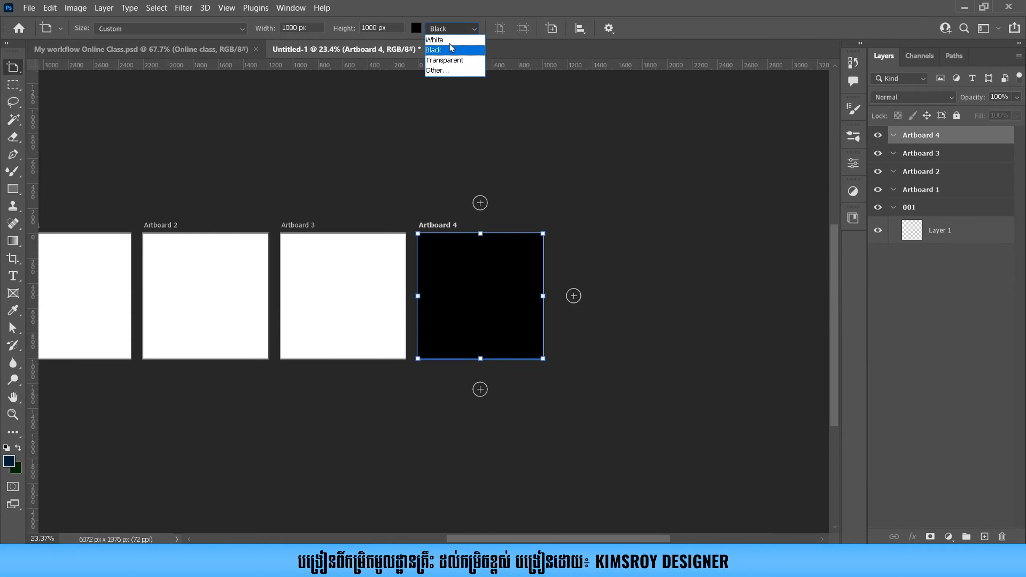
{"action": "left_click", "coordinate": [456, 71]}
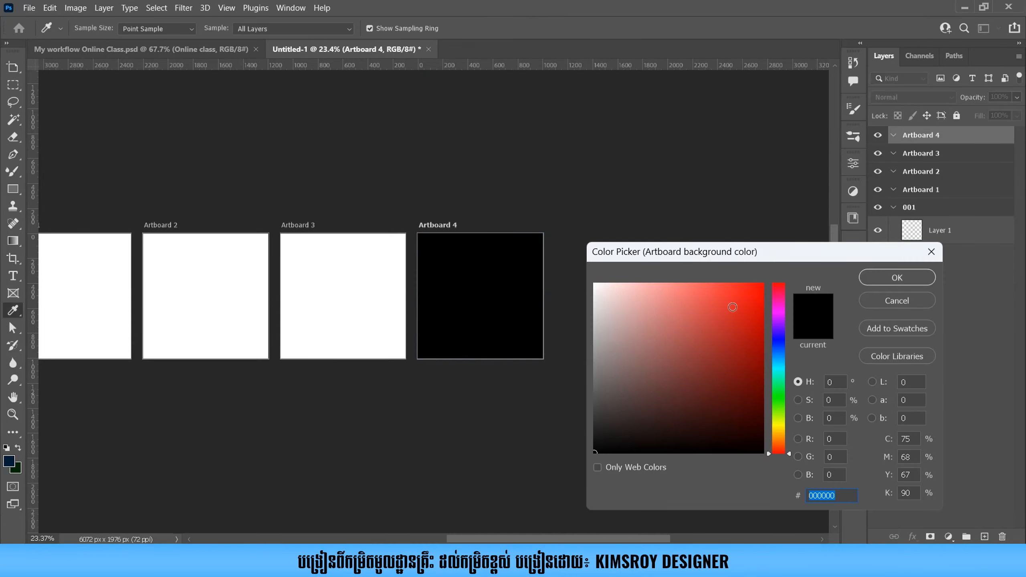
{"action": "left_click", "coordinate": [762, 284]}
{"action": "left_click", "coordinate": [886, 278]}
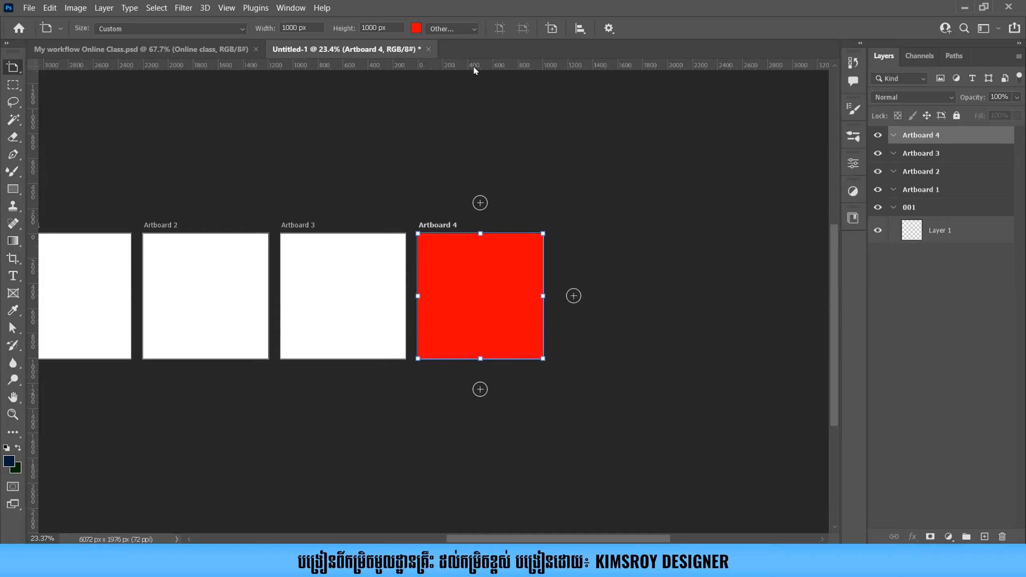
Add three red artboards around Artboard 4: one of 1000 x 1000 px and two drawn freehand, the lowest about 1366 x 956 px.
{"action": "left_click", "coordinate": [552, 28]}
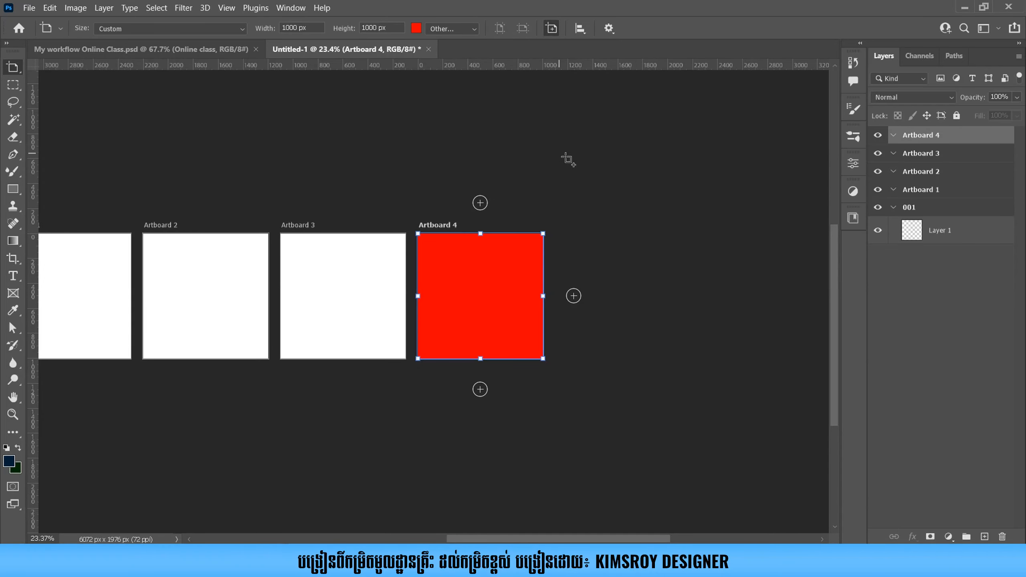
{"action": "scroll", "coordinate": [559, 166], "scroll_direction": "down", "scroll_amount": 2}
{"action": "left_click", "coordinate": [617, 110]}
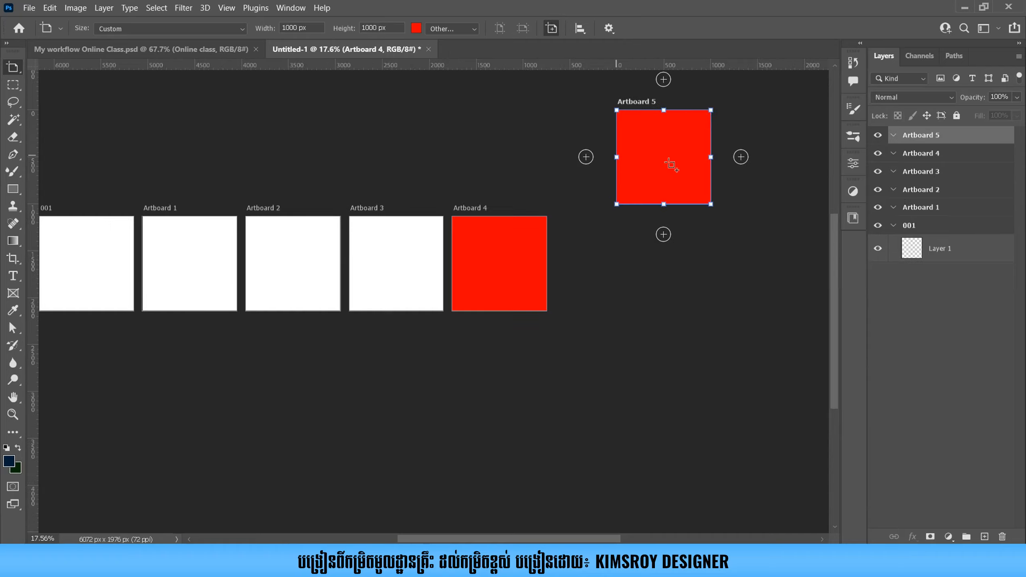
{"action": "left_click_drag", "start_coordinate": [616, 300], "coordinate": [698, 393]}
{"action": "left_click_drag", "start_coordinate": [453, 388], "coordinate": [581, 475]}
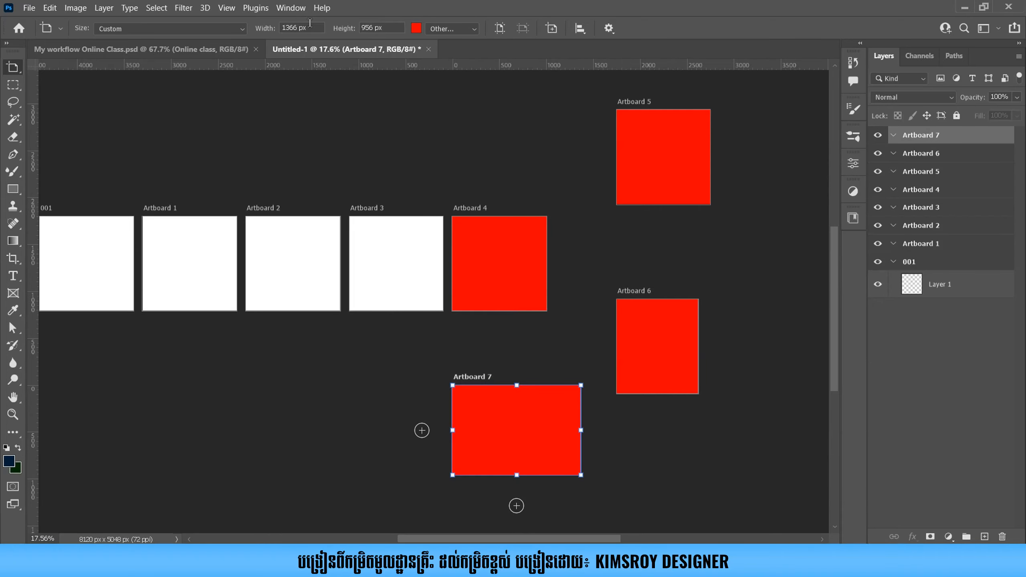
Set Artboard 7's size to 1920 px wide and 1080 px high.
{"action": "left_click", "coordinate": [314, 28]}
{"action": "type", "text": "1920"}
{"action": "key", "text": "Tab"}
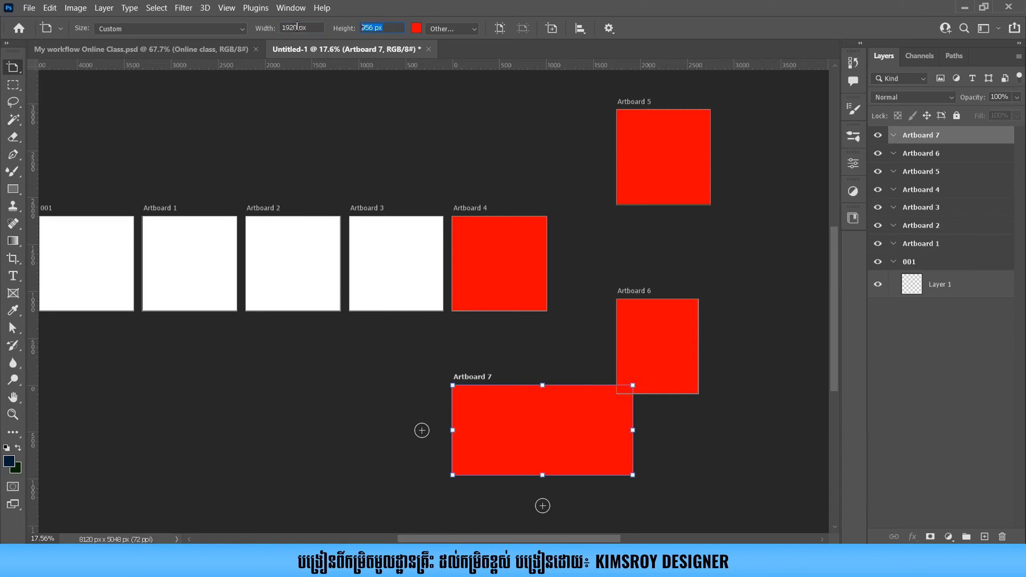
{"action": "type", "text": "1080"}
{"action": "key", "text": "Return"}
{"action": "scroll", "coordinate": [505, 419], "scroll_direction": "down", "scroll_amount": 1}
{"action": "scroll", "coordinate": [507, 423], "scroll_direction": "down", "scroll_amount": 1}
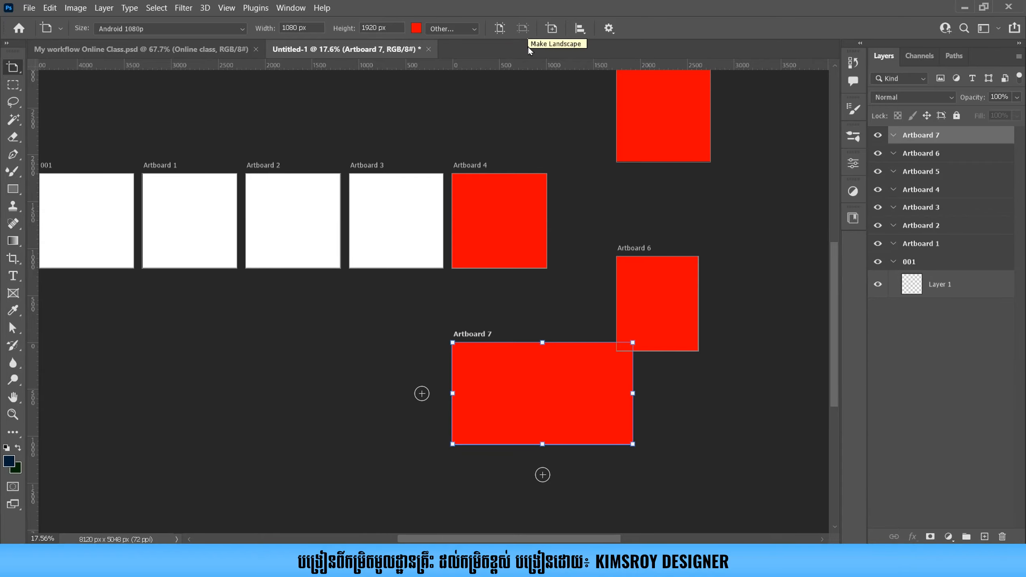
Switch Artboard 7 to portrait orientation.
{"action": "left_click", "coordinate": [500, 28]}
{"action": "scroll", "coordinate": [506, 372], "scroll_direction": "down", "scroll_amount": 5}
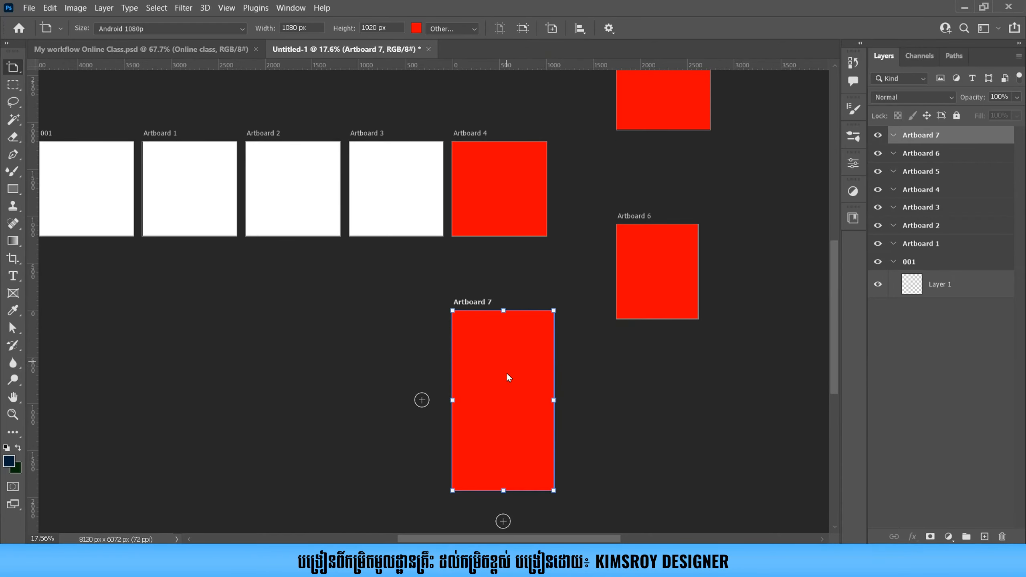
{"action": "scroll", "coordinate": [487, 338], "scroll_direction": "up", "scroll_amount": 6}
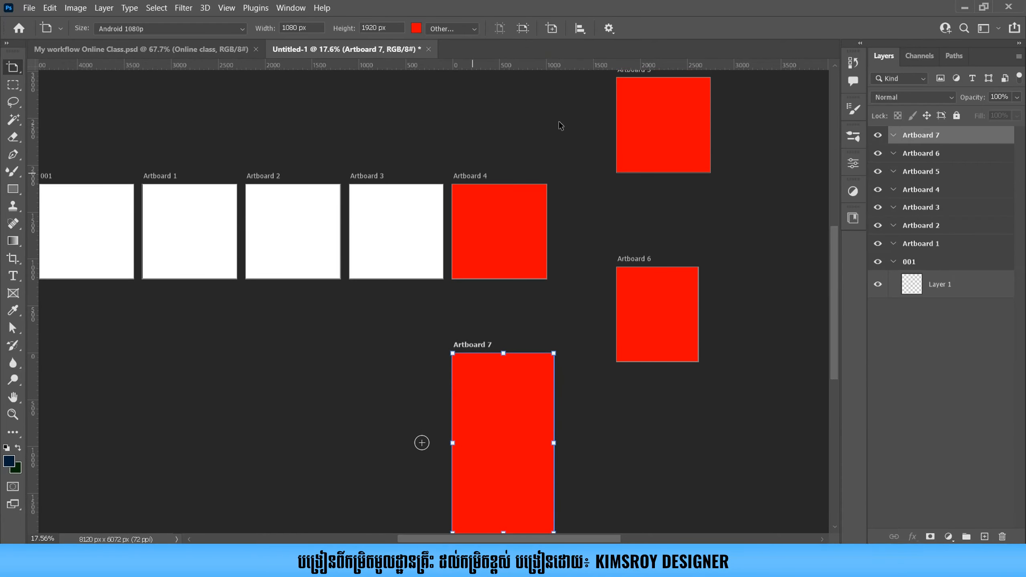
{"action": "left_click", "coordinate": [580, 29]}
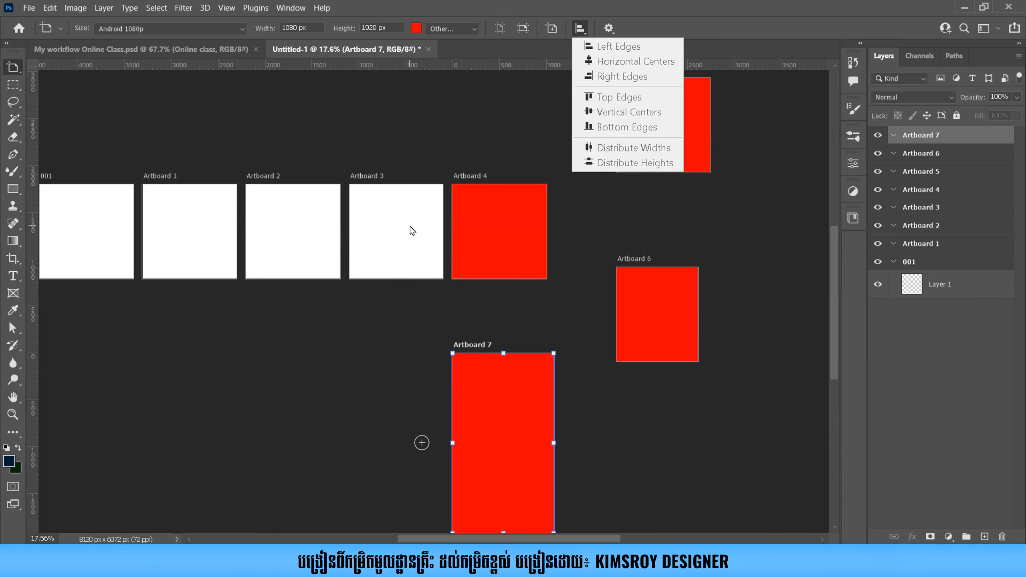
{"action": "left_click", "coordinate": [654, 22]}
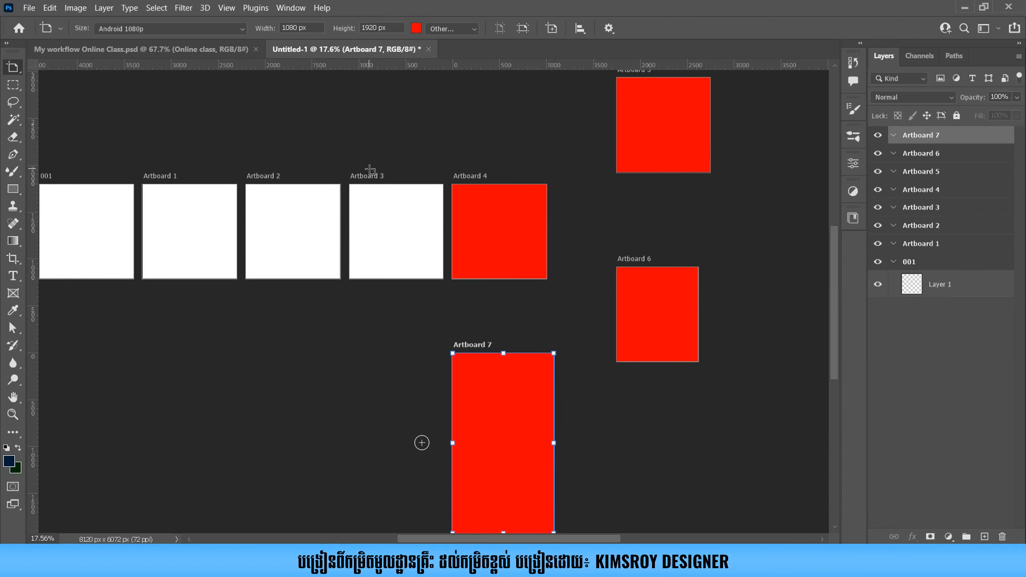
{"action": "scroll", "coordinate": [366, 167], "scroll_direction": "down", "scroll_amount": 2}
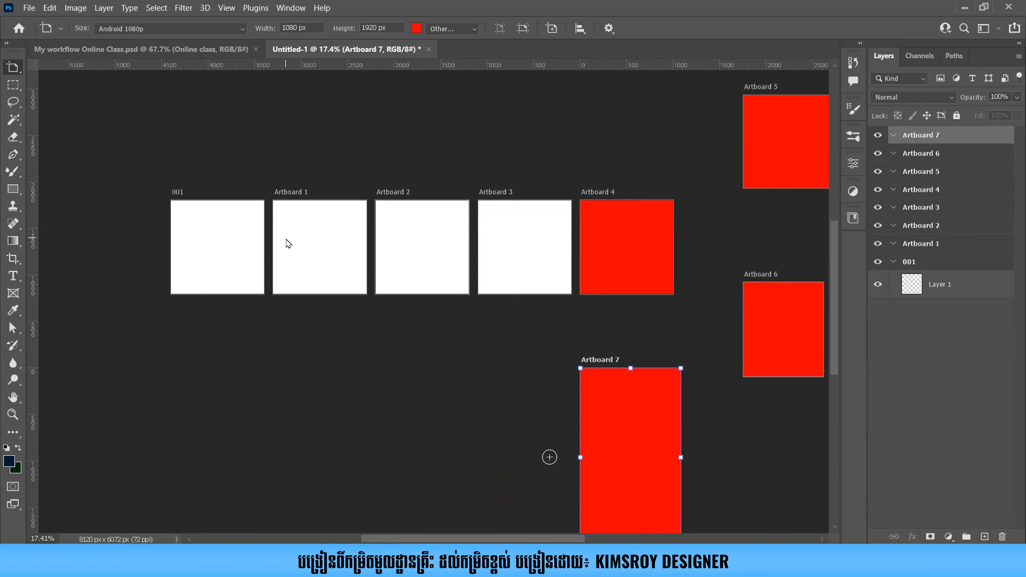
{"action": "scroll", "coordinate": [271, 243], "scroll_direction": "up", "scroll_amount": 4}
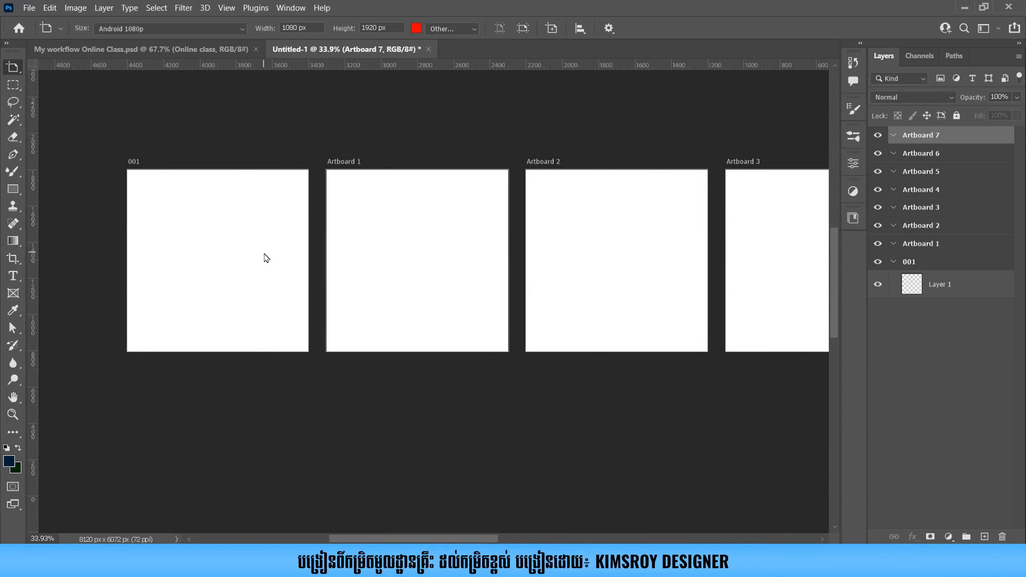
Compare the blank artboards in Untitled-1 with the finished artboard designs in My workflow Online Class.psd.
{"action": "left_click", "coordinate": [149, 54]}
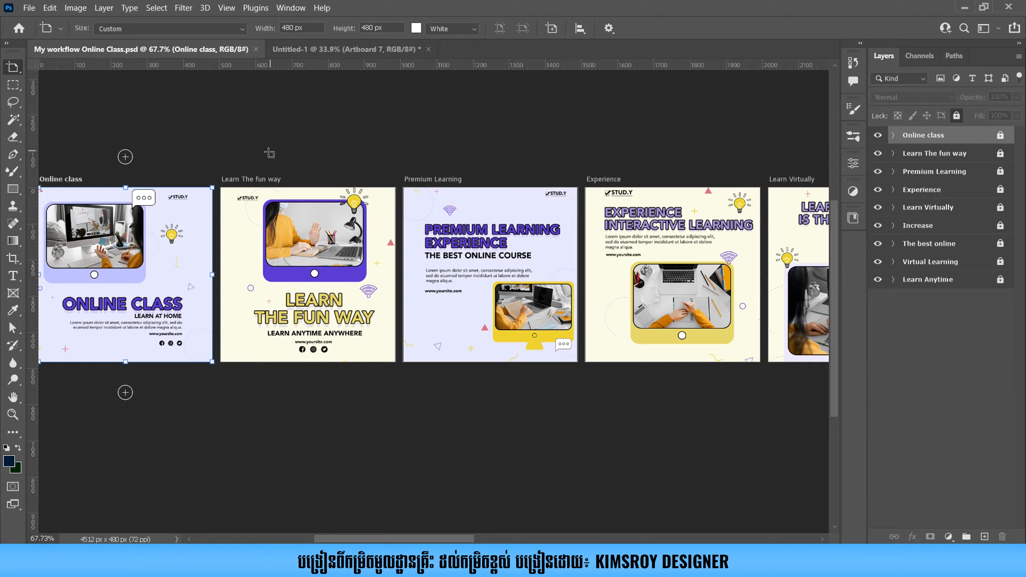
{"action": "left_click_drag", "start_coordinate": [139, 236], "coordinate": [288, 222]}
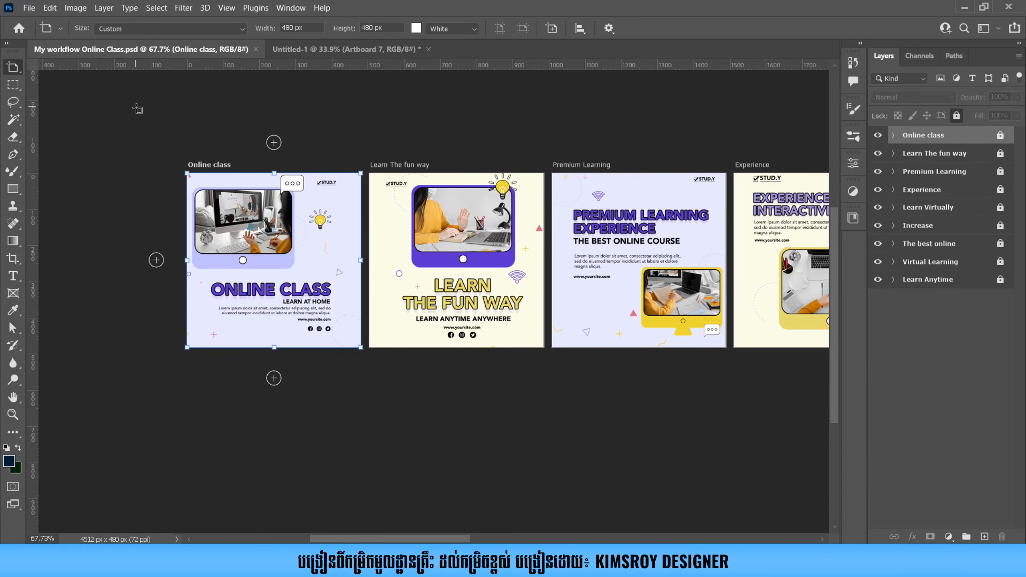
{"action": "key", "text": "ctrl+Tab"}
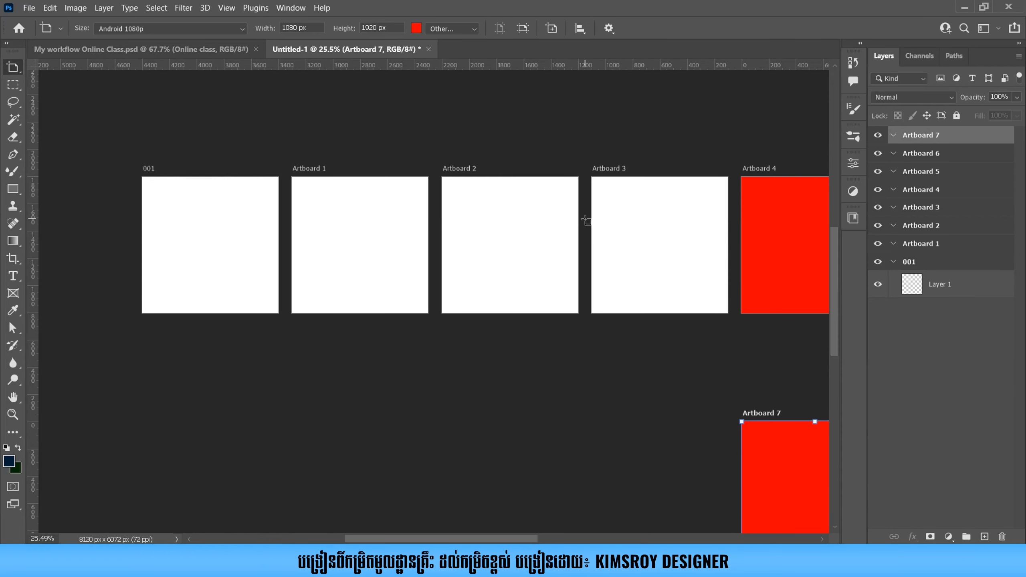
{"action": "scroll", "coordinate": [585, 223], "scroll_direction": "down", "scroll_amount": 1}
{"action": "left_click_drag", "start_coordinate": [586, 223], "coordinate": [649, 243]}
{"action": "scroll", "coordinate": [381, 260], "scroll_direction": "up", "scroll_amount": 3}
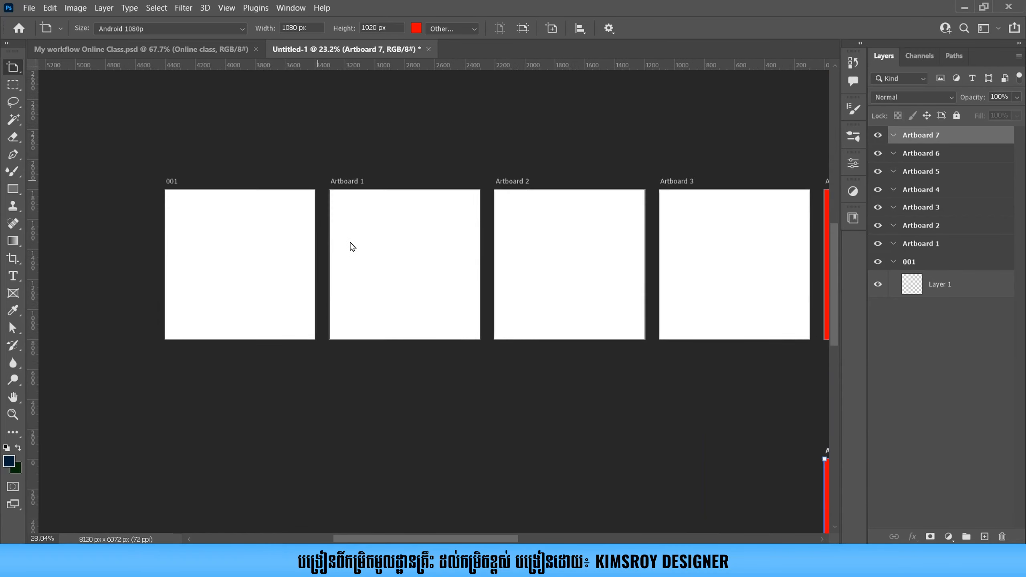
{"action": "left_click_drag", "start_coordinate": [339, 232], "coordinate": [335, 262]}
{"action": "left_click_drag", "start_coordinate": [703, 320], "coordinate": [693, 297]}
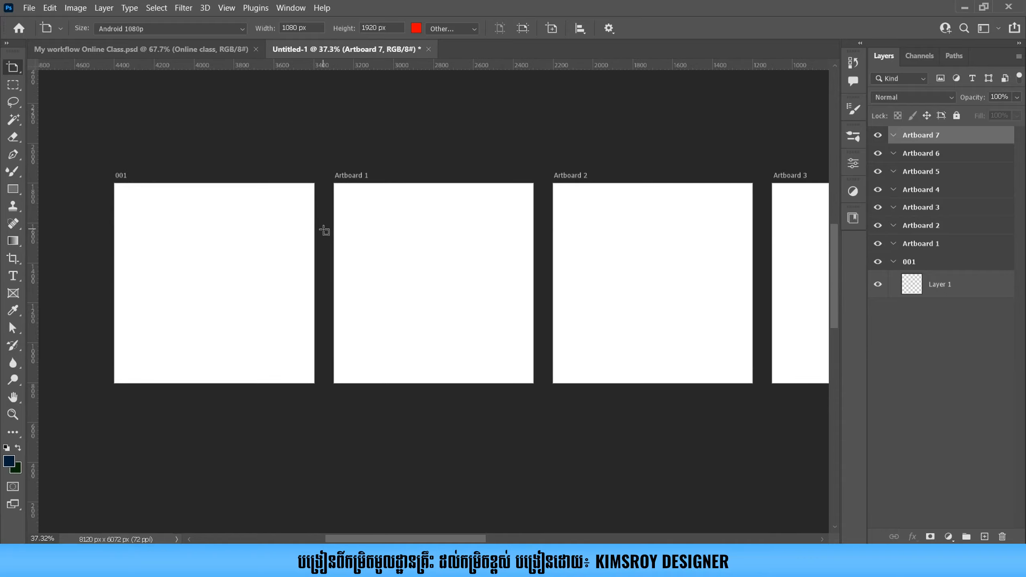
{"action": "left_click", "coordinate": [146, 50]}
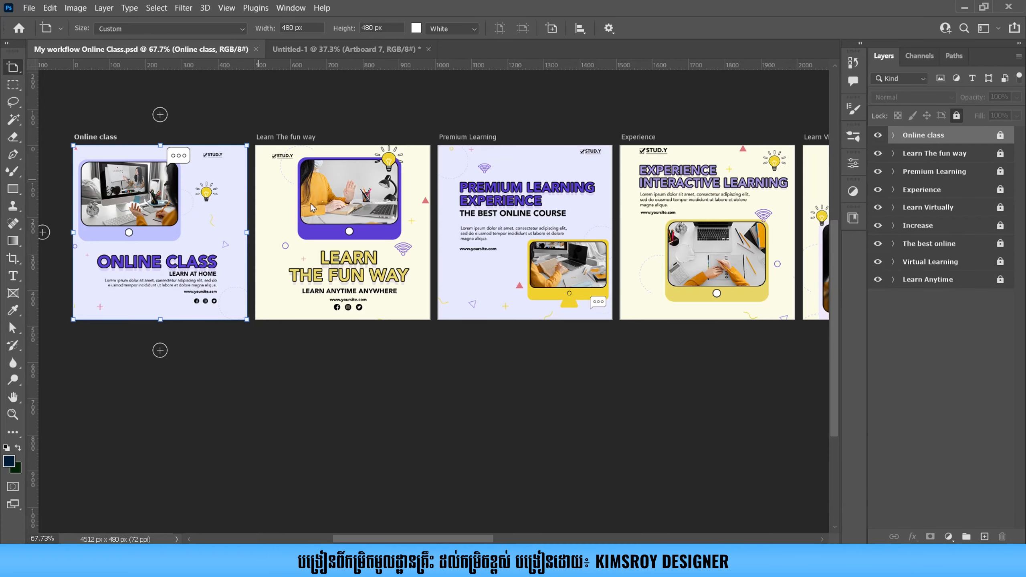
{"action": "scroll", "coordinate": [342, 279], "scroll_direction": "down", "scroll_amount": 3}
{"action": "left_click_drag", "start_coordinate": [299, 303], "coordinate": [287, 330]}
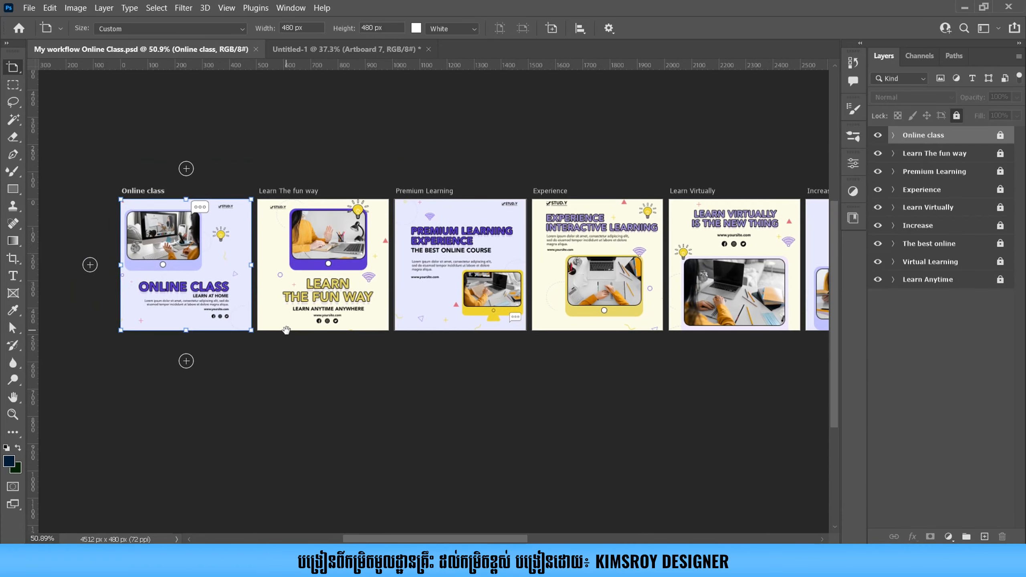
Create a new 1000 x 1000 px document at 72 pixels/inch with a white background and artboards turned off.
{"action": "key", "text": "v"}
{"action": "right_click", "coordinate": [479, 48]}
{"action": "left_click", "coordinate": [517, 125]}
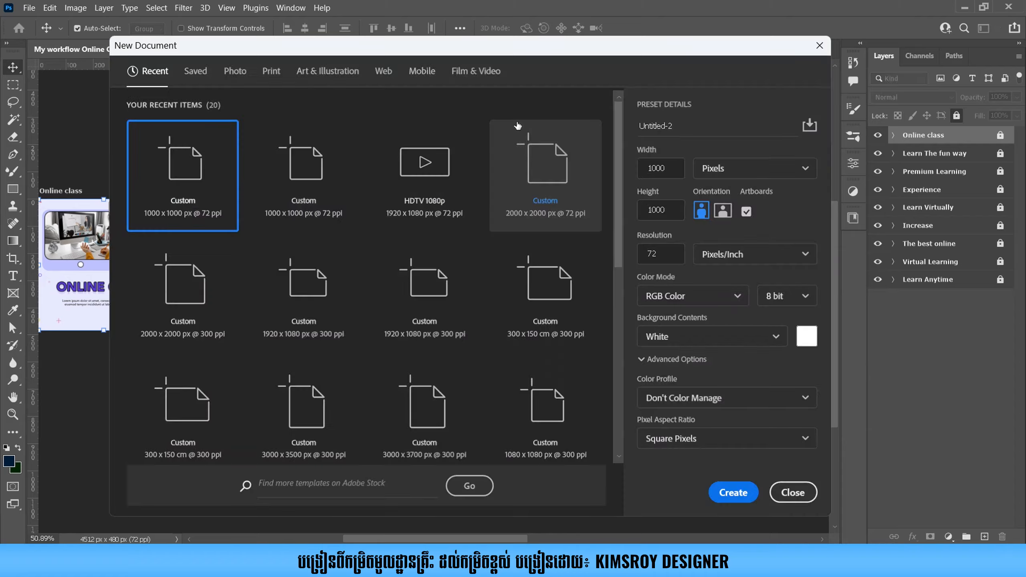
{"action": "left_click", "coordinate": [746, 212]}
{"action": "left_click", "coordinate": [732, 494]}
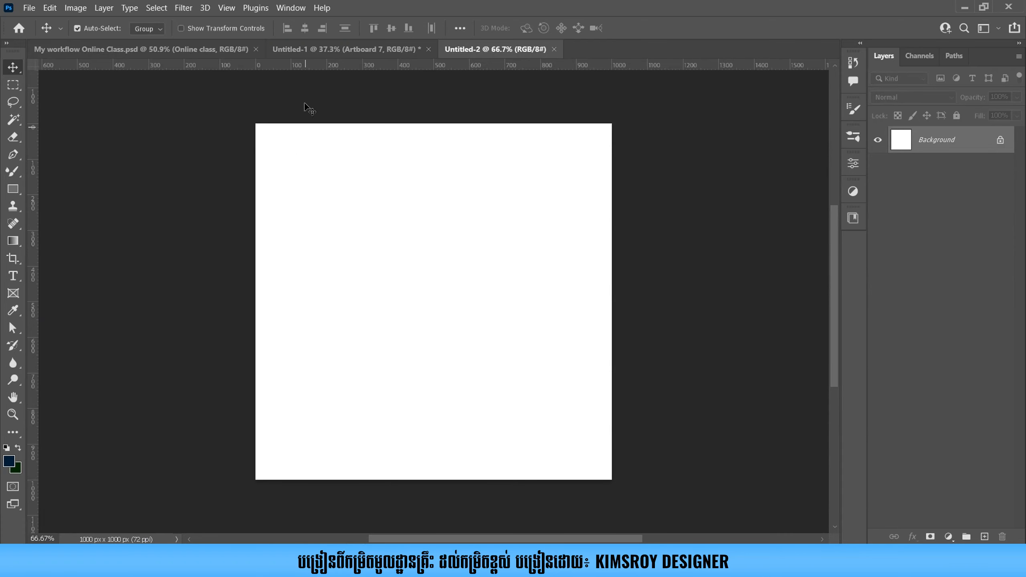
{"action": "scroll", "coordinate": [540, 300], "scroll_direction": "down", "scroll_amount": 1}
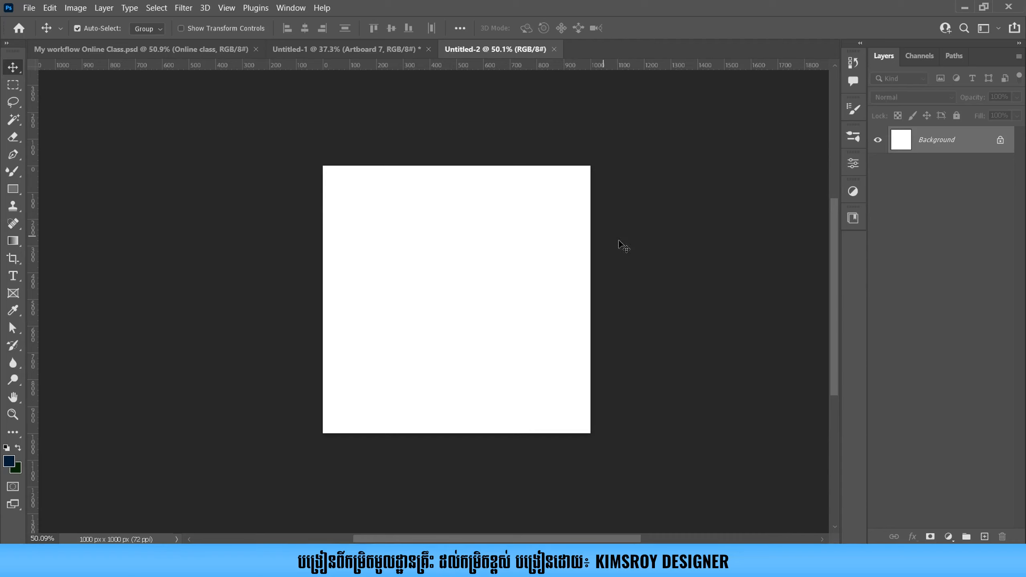
{"action": "scroll", "coordinate": [525, 319], "scroll_direction": "down", "scroll_amount": 1}
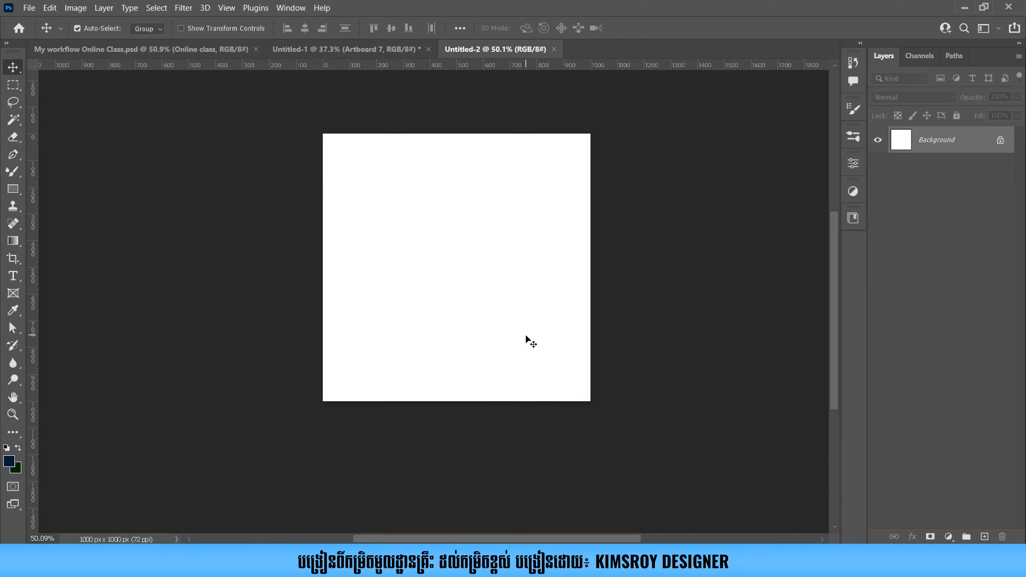
{"action": "scroll", "coordinate": [527, 342], "scroll_direction": "up", "scroll_amount": 1}
{"action": "scroll", "coordinate": [513, 329], "scroll_direction": "up", "scroll_amount": 1}
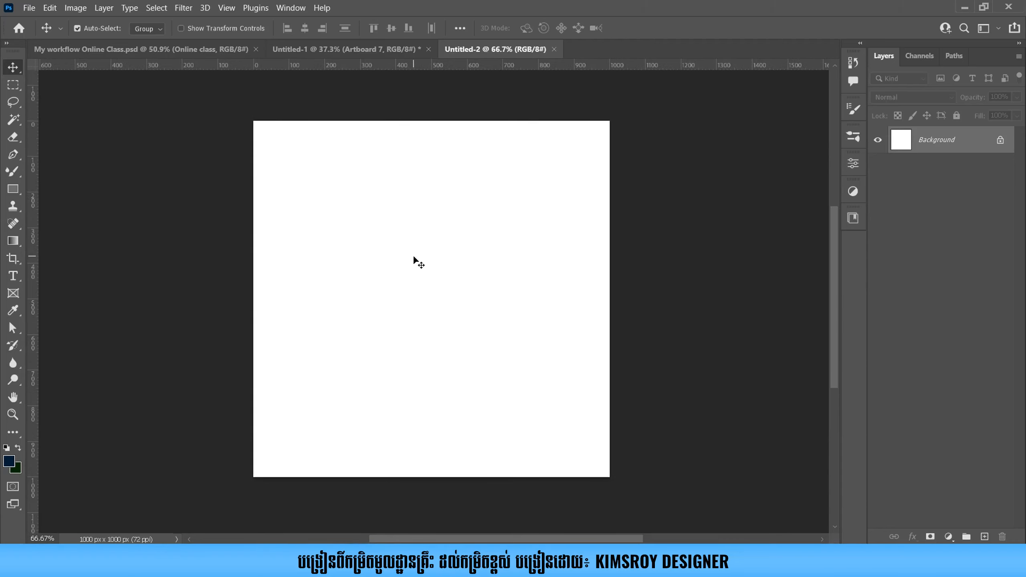
{"action": "scroll", "coordinate": [416, 261], "scroll_direction": "up", "scroll_amount": 1}
{"action": "left_click_drag", "start_coordinate": [395, 240], "coordinate": [381, 231]}
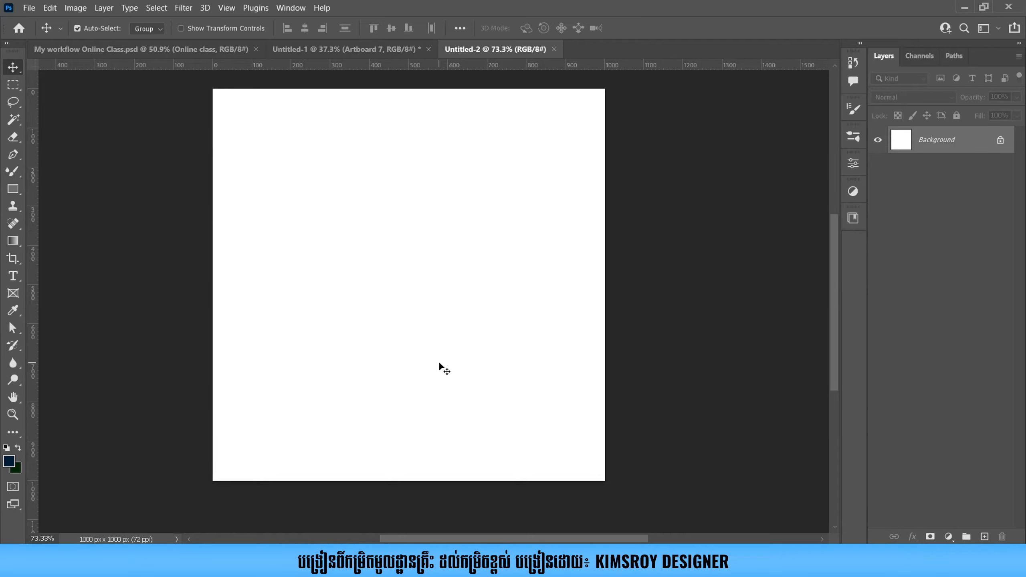
Examine the row of finished artboard designs in My workflow Online Class.psd, starting from the Online class artboard.
{"action": "left_click", "coordinate": [201, 51]}
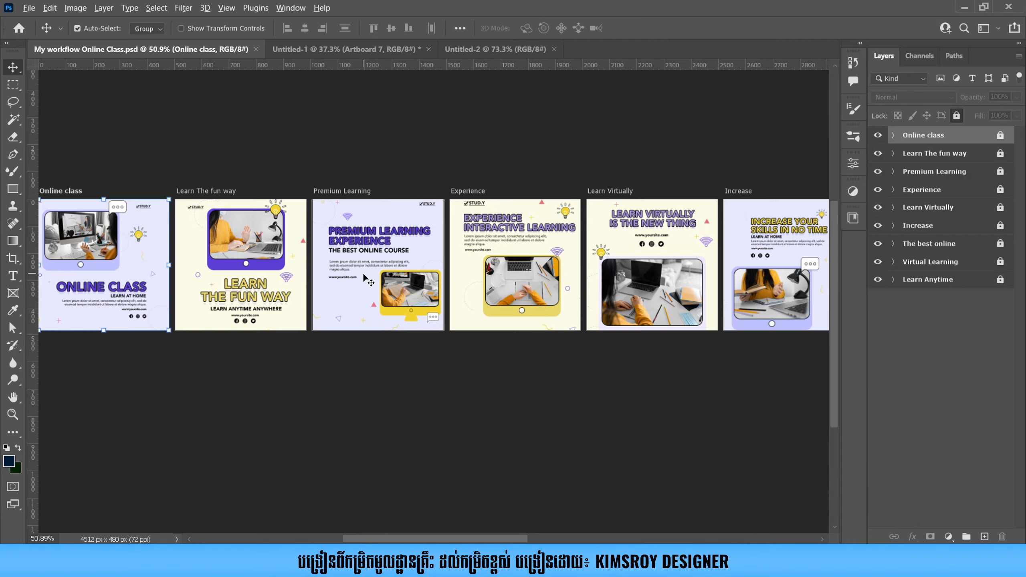
{"action": "scroll", "coordinate": [364, 275], "scroll_direction": "down", "scroll_amount": 1}
{"action": "left_click_drag", "start_coordinate": [289, 292], "coordinate": [382, 235]}
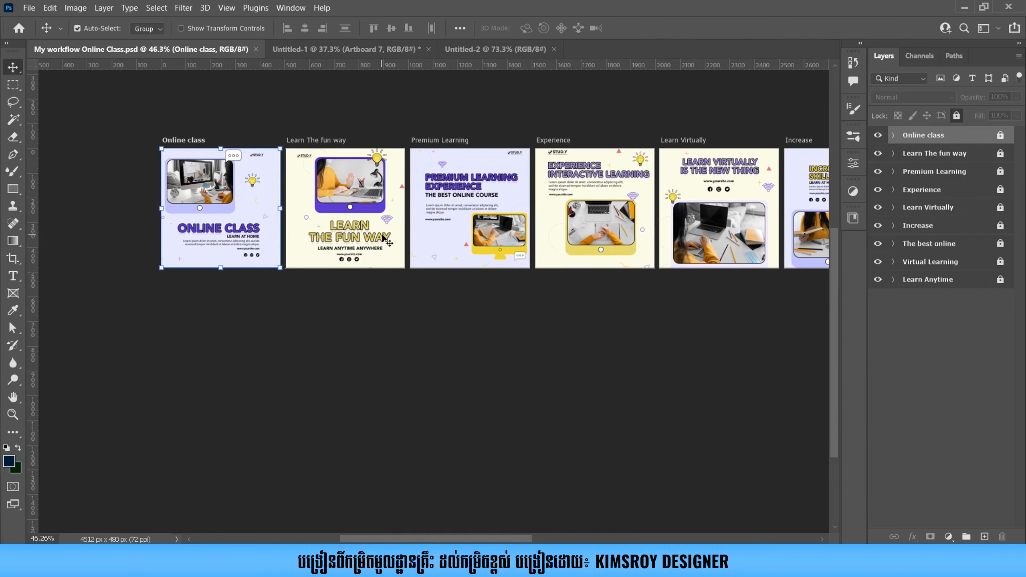
{"action": "left_click", "coordinate": [222, 280]}
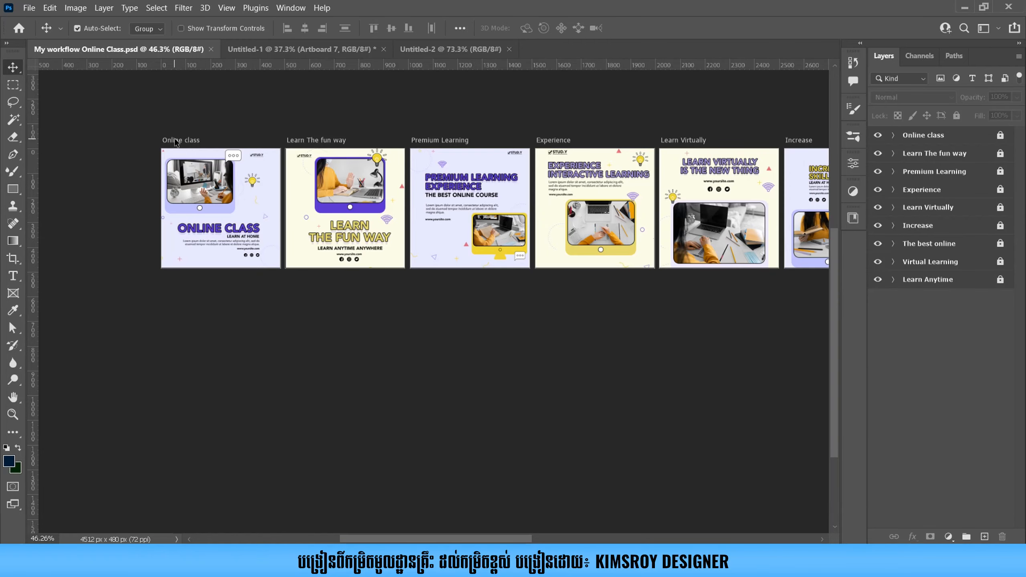
{"action": "left_click_drag", "start_coordinate": [299, 292], "coordinate": [292, 308]}
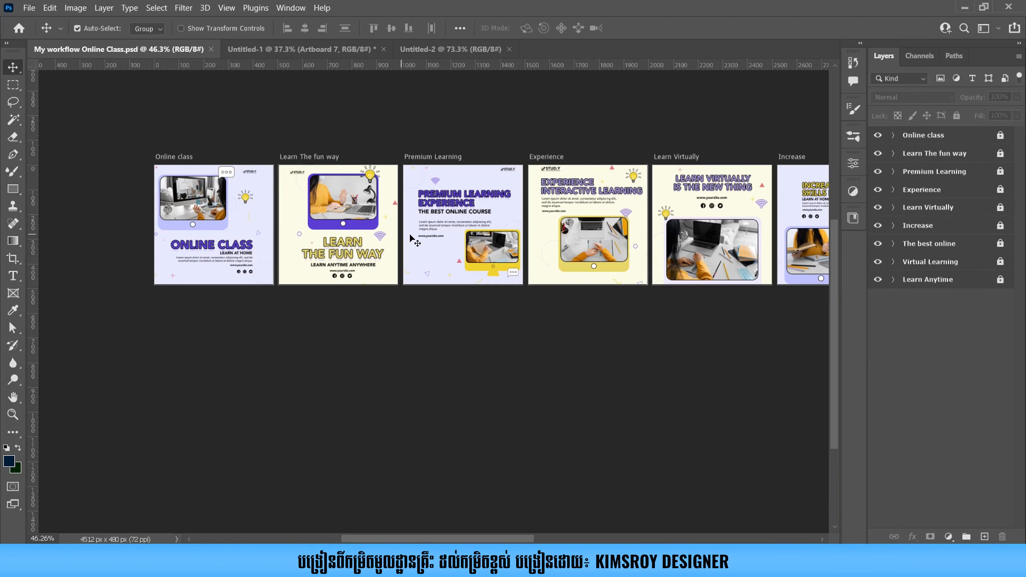
{"action": "left_click_drag", "start_coordinate": [674, 280], "coordinate": [475, 295]}
{"action": "left_click_drag", "start_coordinate": [547, 260], "coordinate": [638, 264]}
{"action": "left_click_drag", "start_coordinate": [298, 264], "coordinate": [577, 254]}
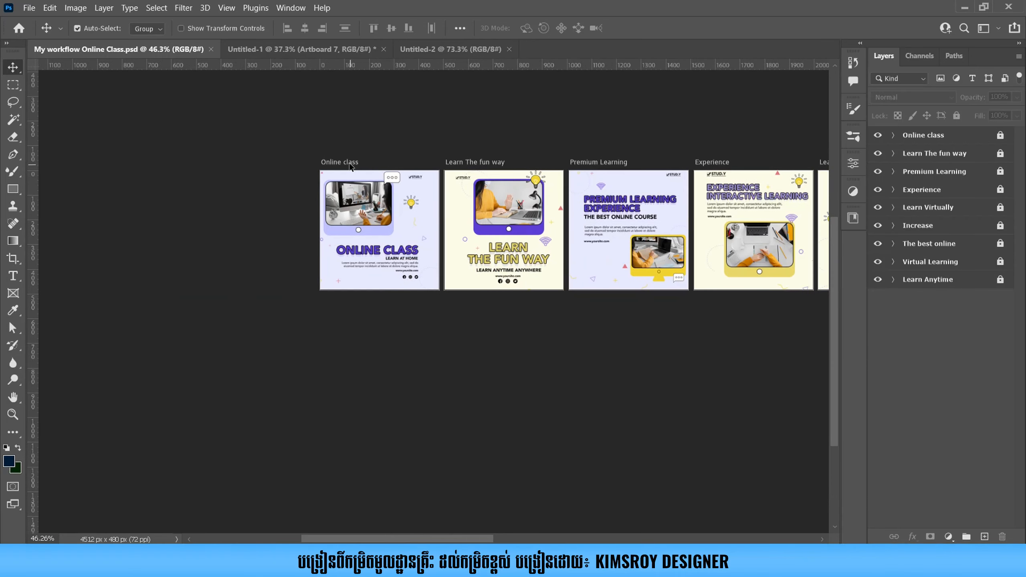
{"action": "left_click_drag", "start_coordinate": [650, 240], "coordinate": [409, 247]}
{"action": "left_click_drag", "start_coordinate": [366, 223], "coordinate": [371, 234]}
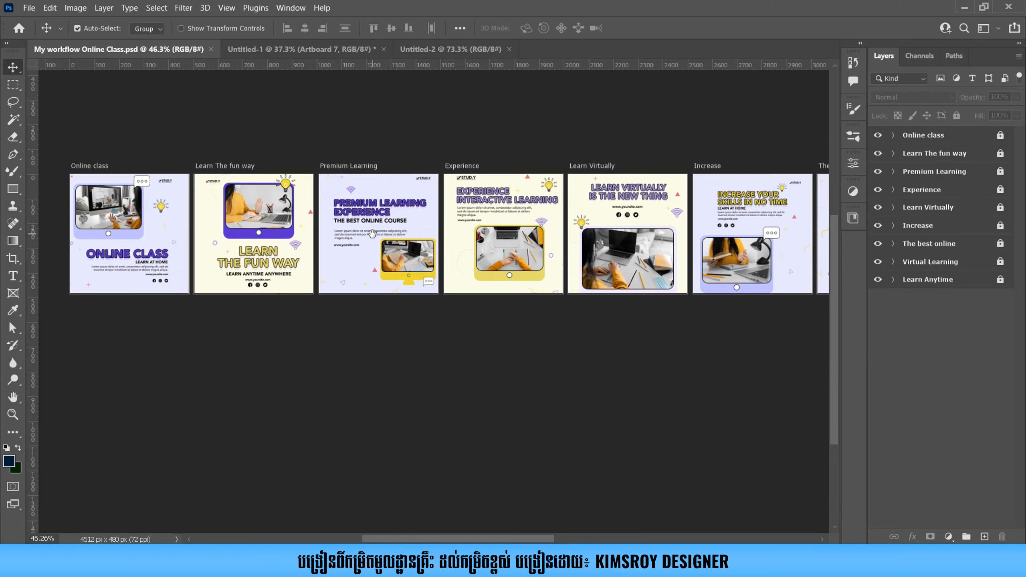
{"action": "scroll", "coordinate": [361, 239], "scroll_direction": "down", "scroll_amount": 2}
{"action": "scroll", "coordinate": [361, 239], "scroll_direction": "down", "scroll_amount": 1}
{"action": "left_click_drag", "start_coordinate": [469, 227], "coordinate": [372, 231]}
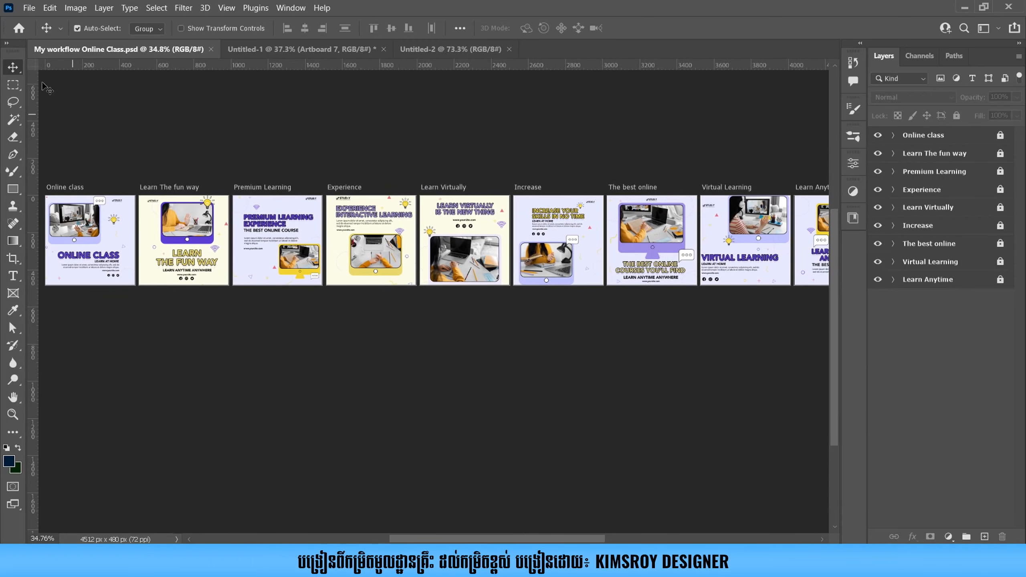
Open the Export As settings for all artboards of My workflow Online Class.psd.
{"action": "left_click", "coordinate": [29, 8]}
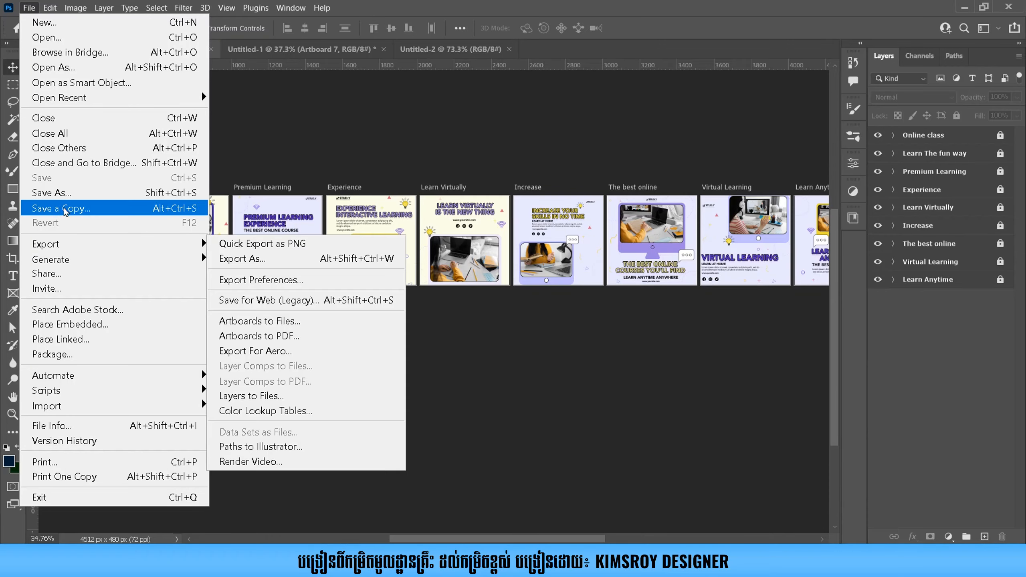
{"action": "mouse_move", "coordinate": [163, 245]}
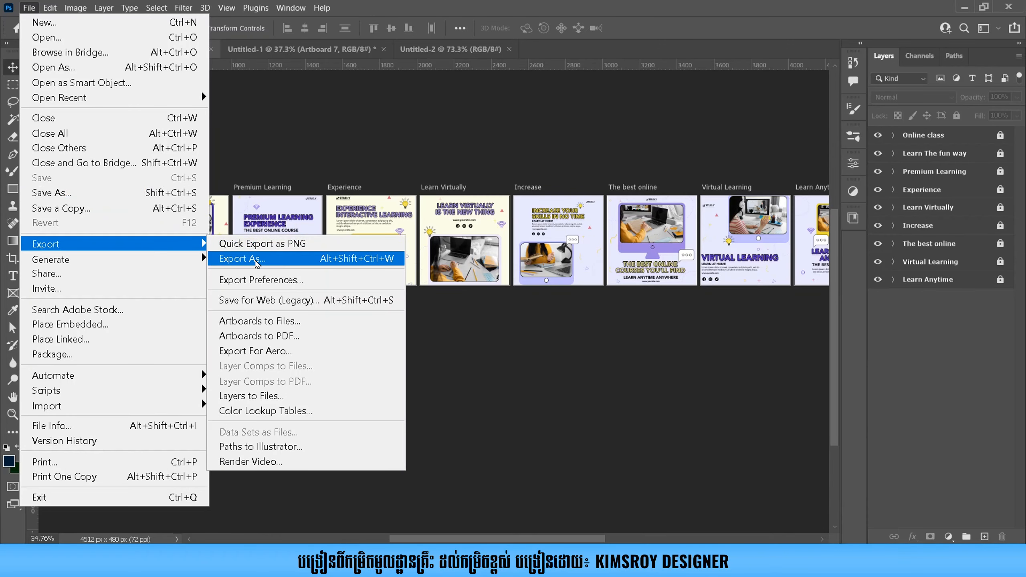
{"action": "left_click", "coordinate": [256, 258]}
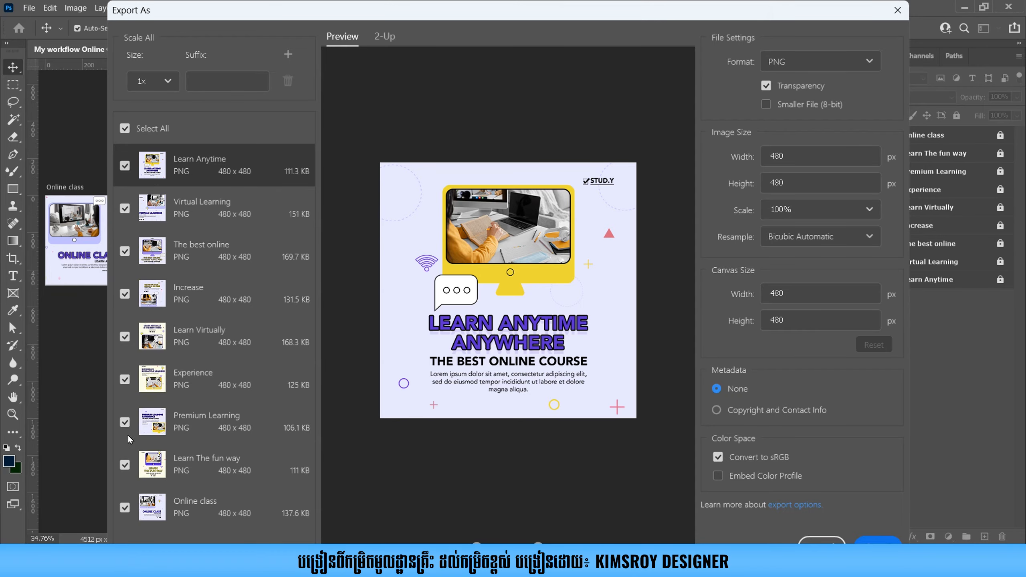
{"action": "left_click_drag", "start_coordinate": [261, 14], "coordinate": [378, 16]}
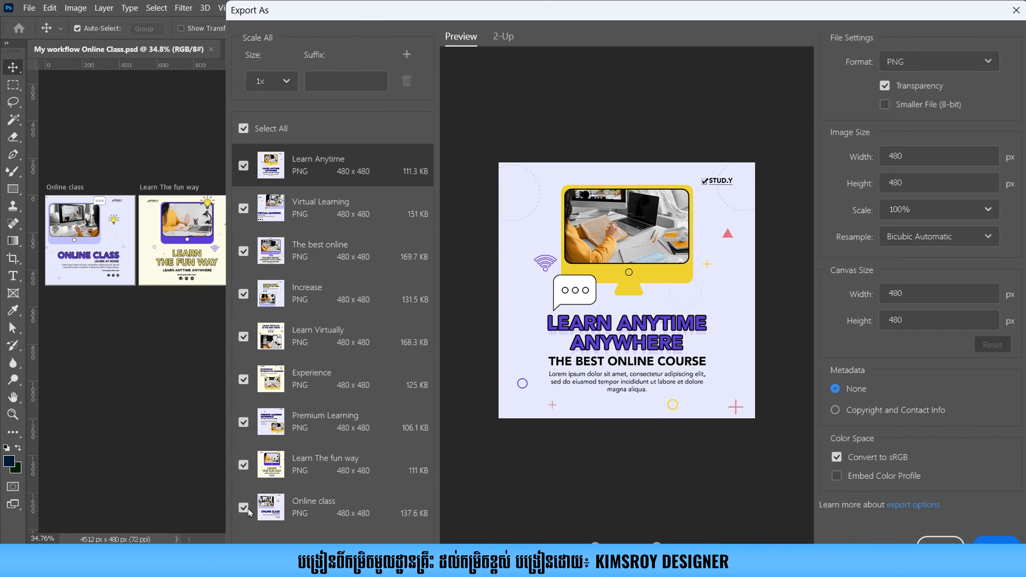
Exclude the artboards from Online class through The best online from the export, and reselect all artboards.
{"action": "left_click_drag", "start_coordinate": [242, 506], "coordinate": [247, 401]}
{"action": "left_click", "coordinate": [243, 466]}
{"action": "left_click", "coordinate": [244, 422]}
{"action": "left_click", "coordinate": [243, 379]}
{"action": "left_click", "coordinate": [243, 337]}
{"action": "left_click", "coordinate": [243, 294]}
{"action": "left_click", "coordinate": [244, 251]}
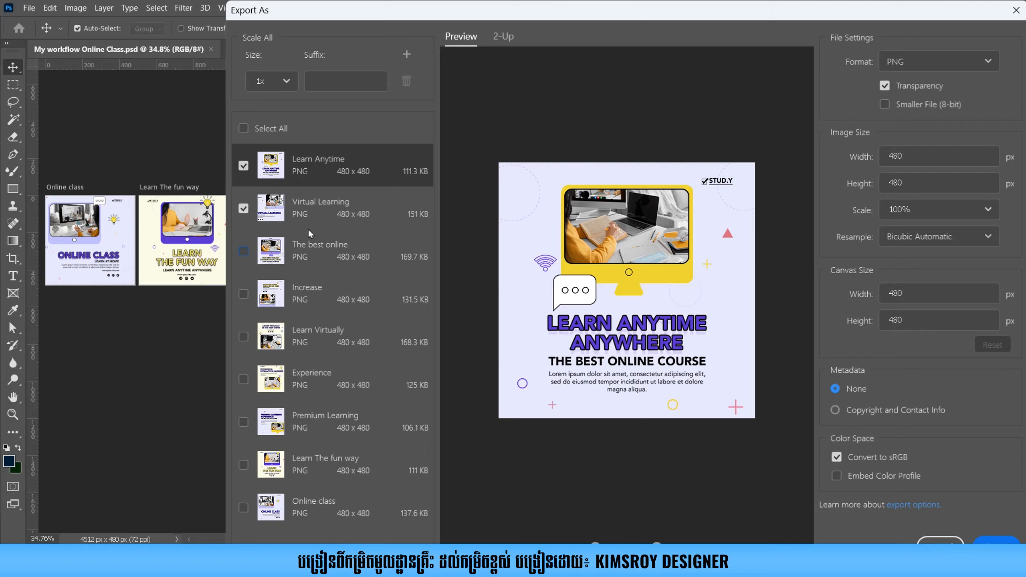
{"action": "left_click", "coordinate": [243, 251]}
{"action": "left_click", "coordinate": [243, 129]}
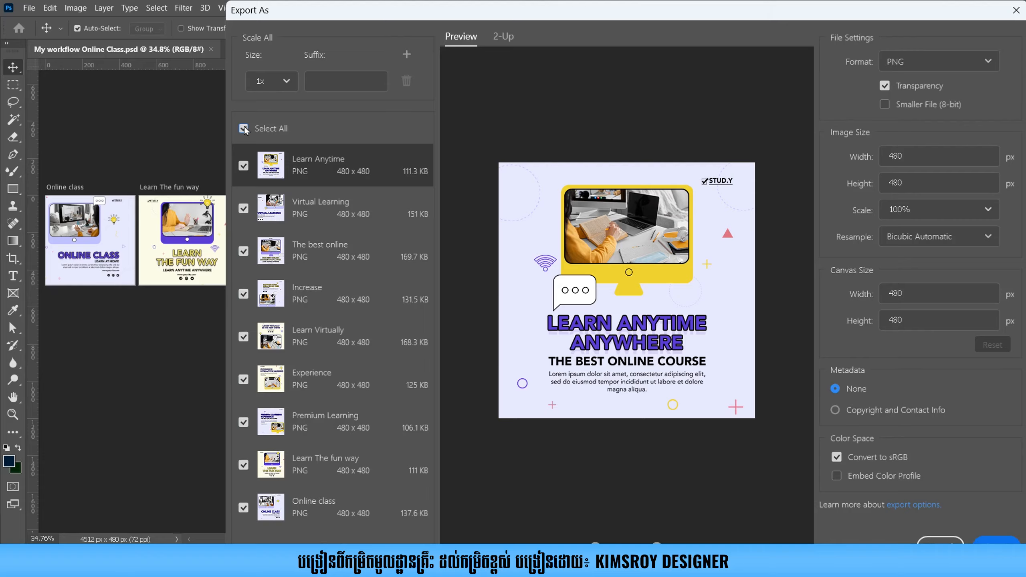
Set the Learn Anytime artboard's export format to JPG with Great quality, and close the export settings without exporting.
{"action": "left_click", "coordinate": [907, 63]}
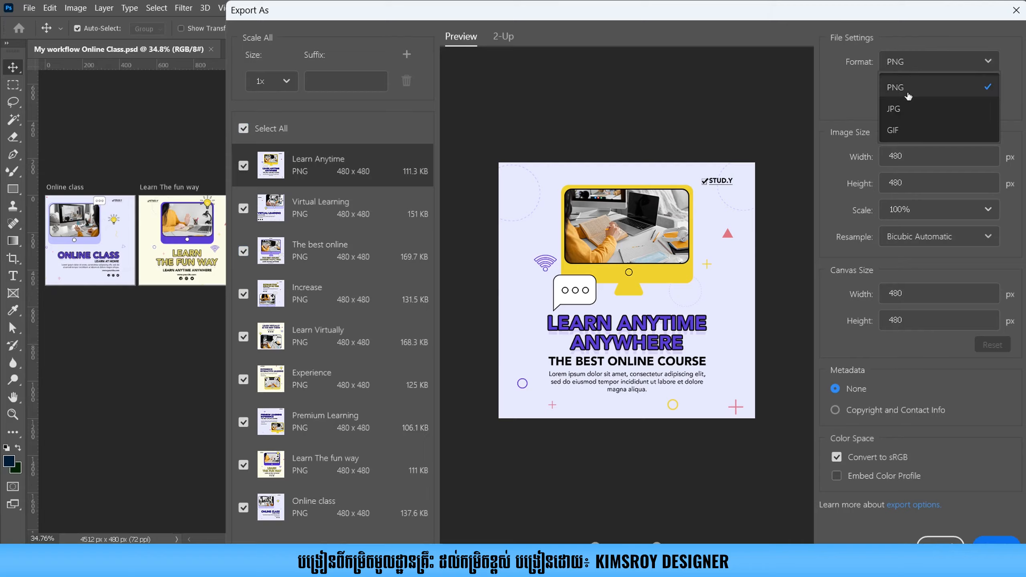
{"action": "left_click", "coordinate": [894, 108]}
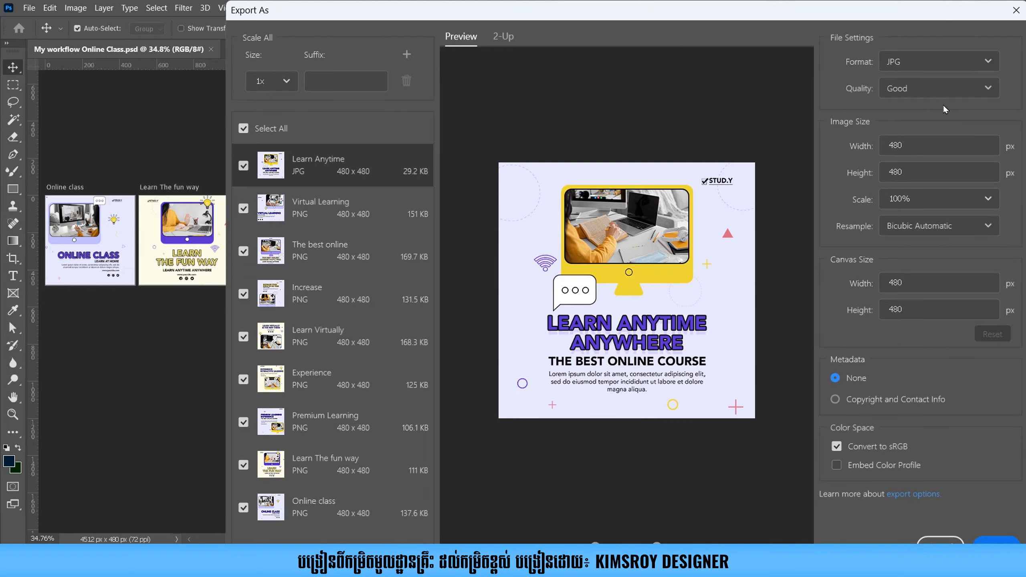
{"action": "left_click", "coordinate": [896, 89]}
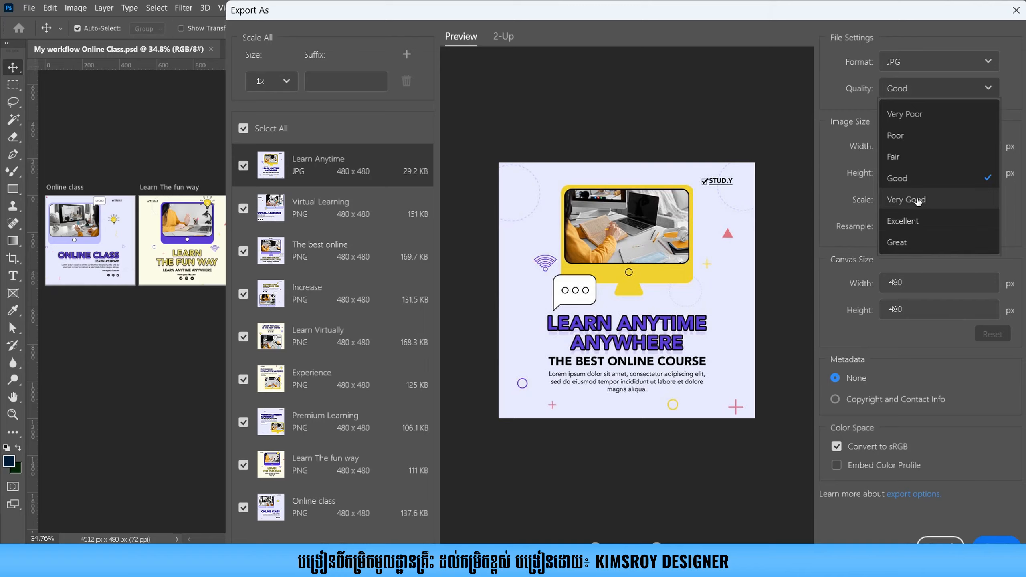
{"action": "left_click", "coordinate": [914, 244]}
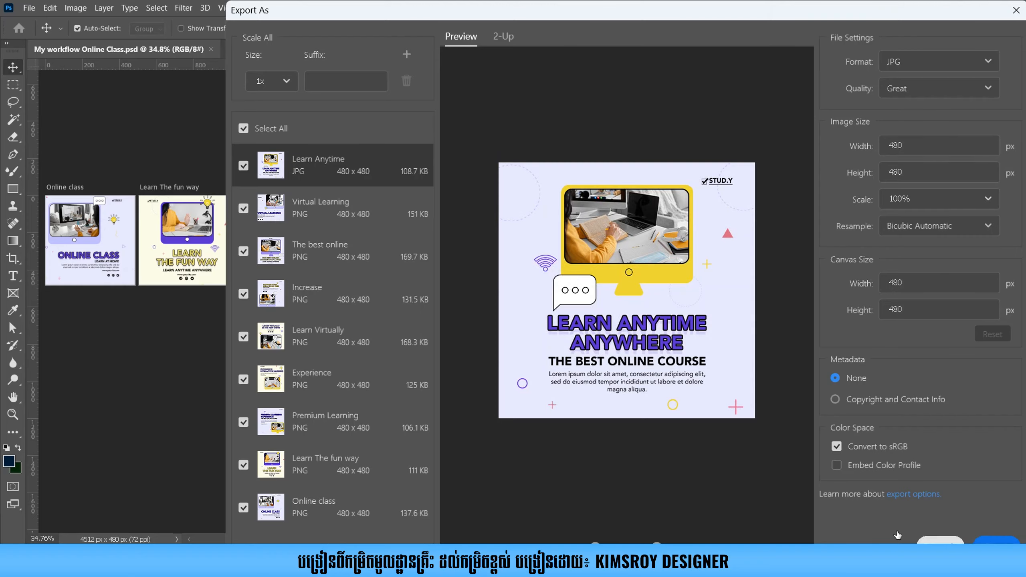
{"action": "left_click", "coordinate": [1016, 10]}
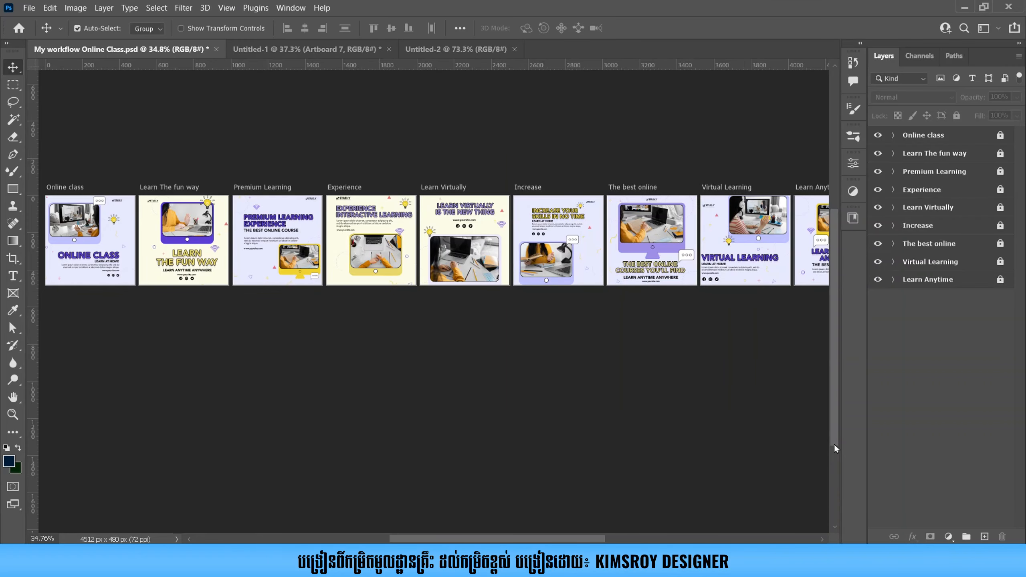
Unlock all nine artboards, from Online class through Learn Anytime.
{"action": "left_click", "coordinate": [1002, 279]}
{"action": "left_click", "coordinate": [1004, 266]}
{"action": "left_click", "coordinate": [1001, 136]}
{"action": "left_click", "coordinate": [1000, 154]}
{"action": "left_click", "coordinate": [1000, 172]}
{"action": "left_click", "coordinate": [1000, 190]}
{"action": "left_click", "coordinate": [1000, 207]}
{"action": "left_click", "coordinate": [1001, 225]}
{"action": "left_click", "coordinate": [1000, 243]}
{"action": "left_click", "coordinate": [1000, 261]}
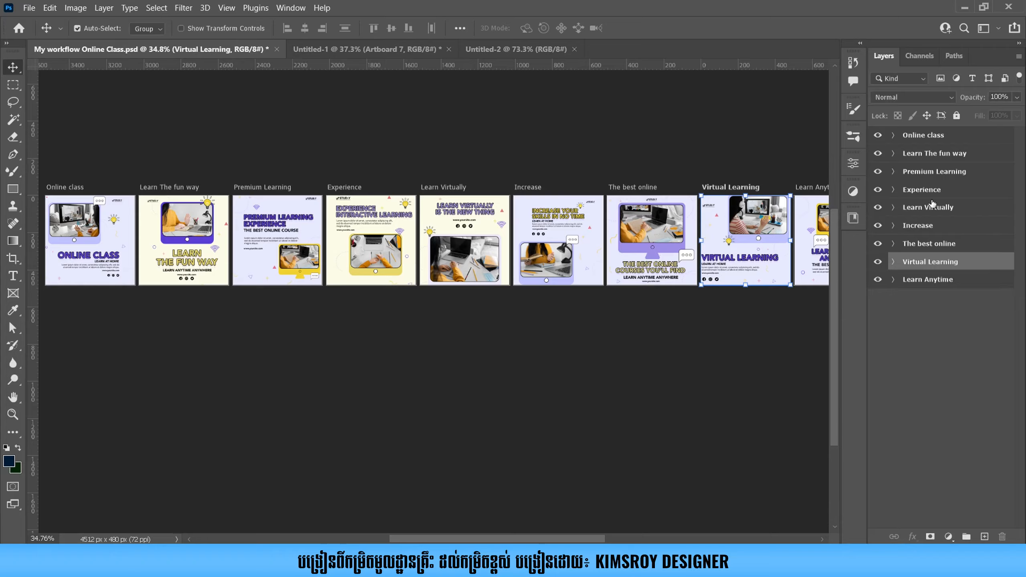
Select all artboards from Online class through Learn Anytime, view their Export As settings, and cancel and deselect them.
{"action": "left_click", "coordinate": [948, 140]}
{"action": "left_click", "coordinate": [965, 286], "text": "shift"}
{"action": "right_click", "coordinate": [952, 140]}
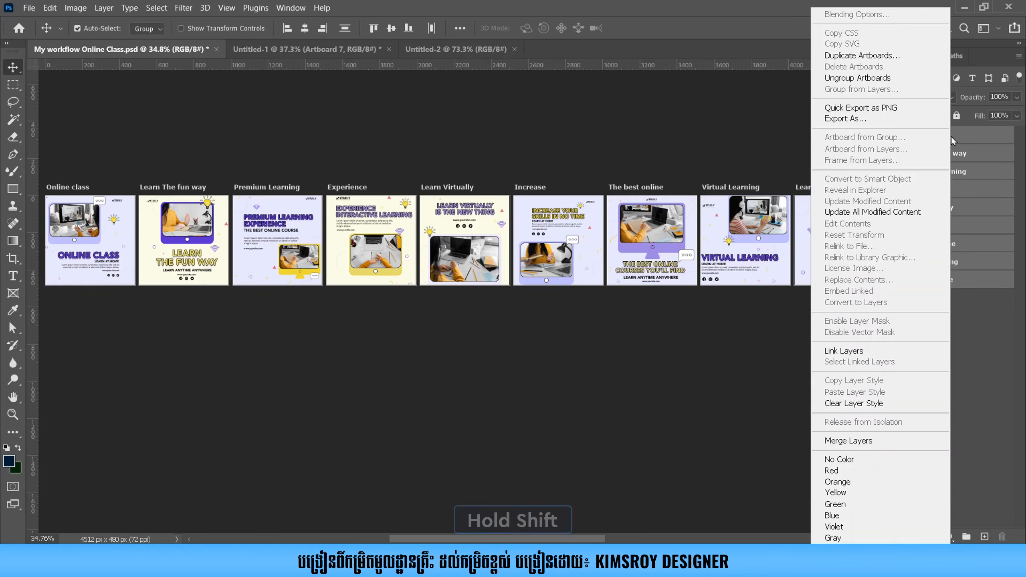
{"action": "left_click", "coordinate": [861, 119]}
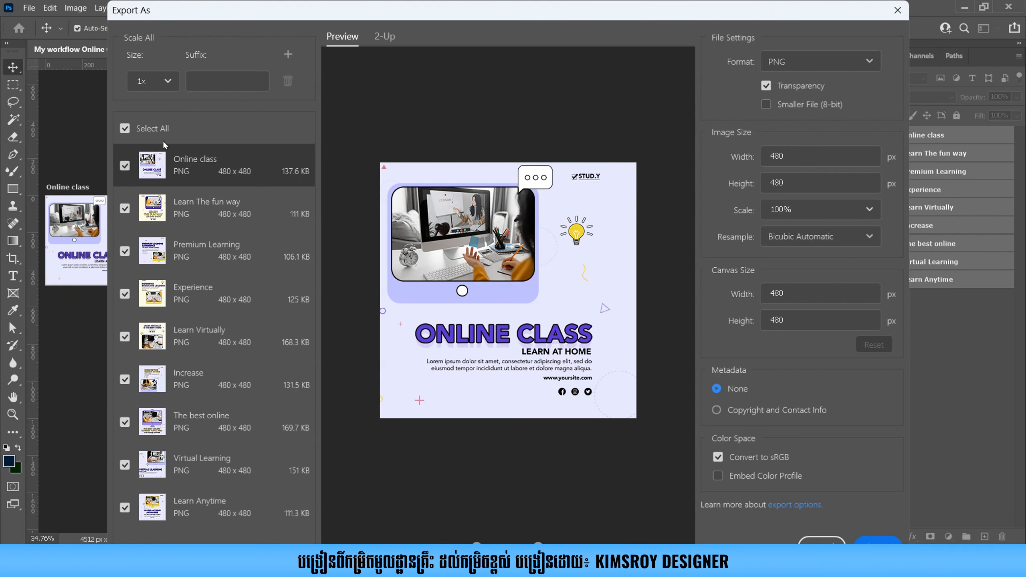
{"action": "left_click", "coordinate": [897, 10]}
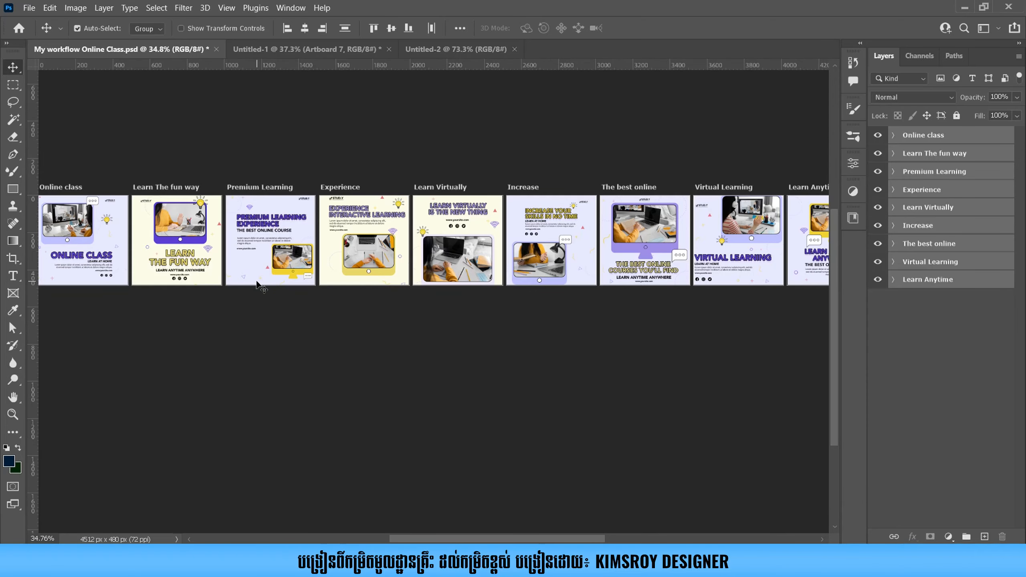
{"action": "scroll", "coordinate": [257, 283], "scroll_direction": "down", "scroll_amount": 1}
{"action": "left_click", "coordinate": [537, 304]}
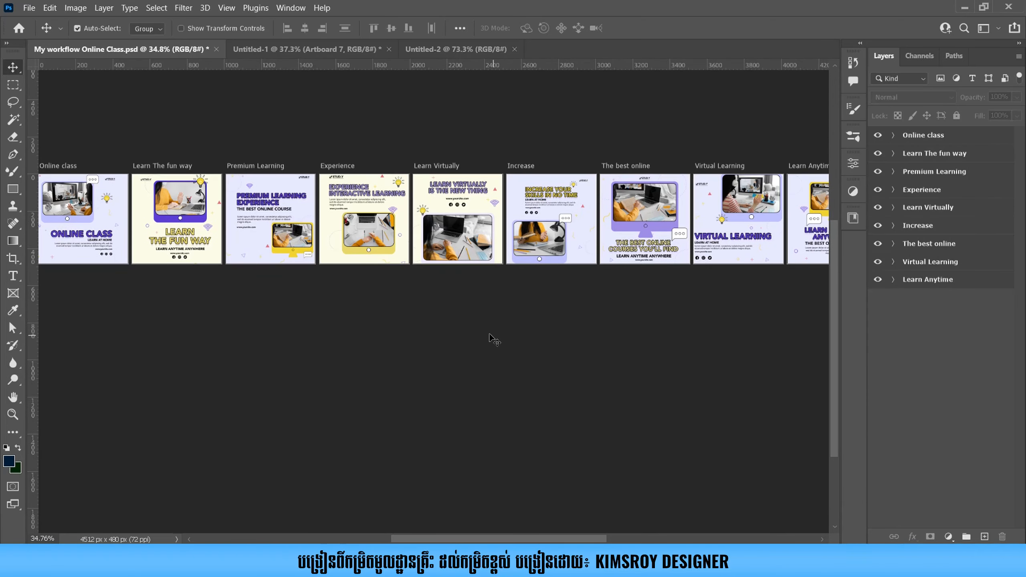
Switch to the Untitled-2 document and bring up the Move and Artboard tool choices.
{"action": "left_click", "coordinate": [441, 49]}
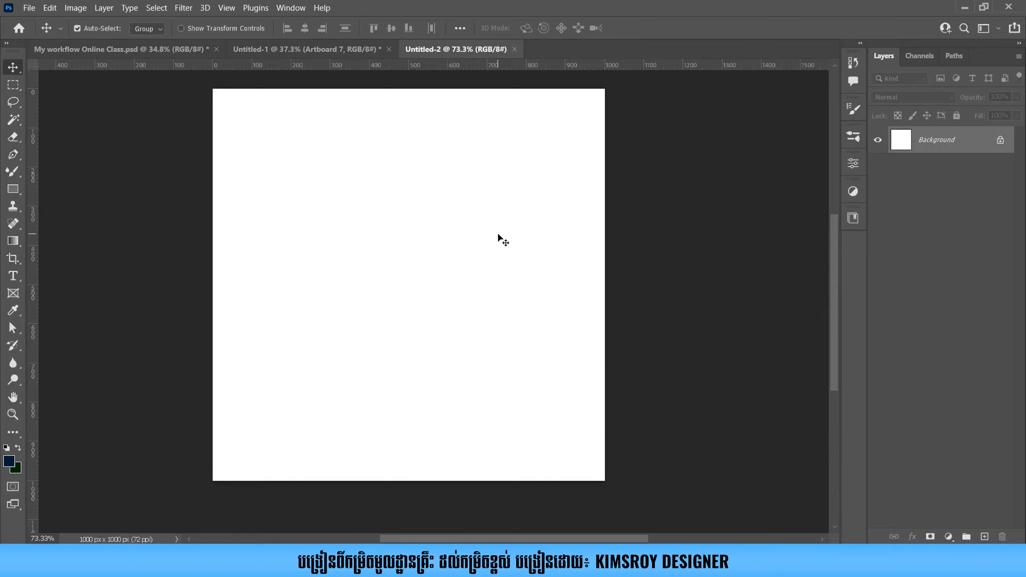
{"action": "left_click", "coordinate": [8, 63]}
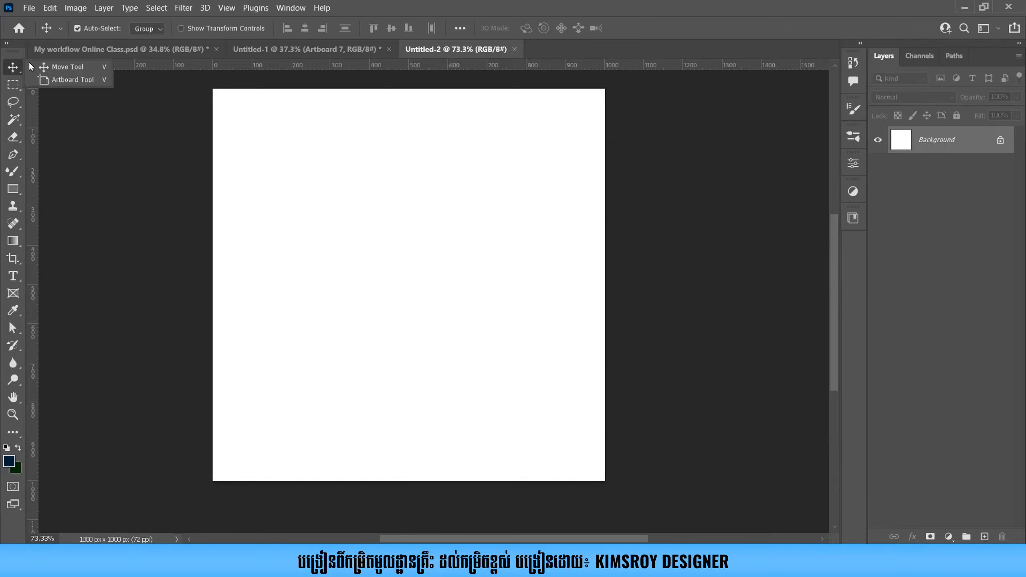